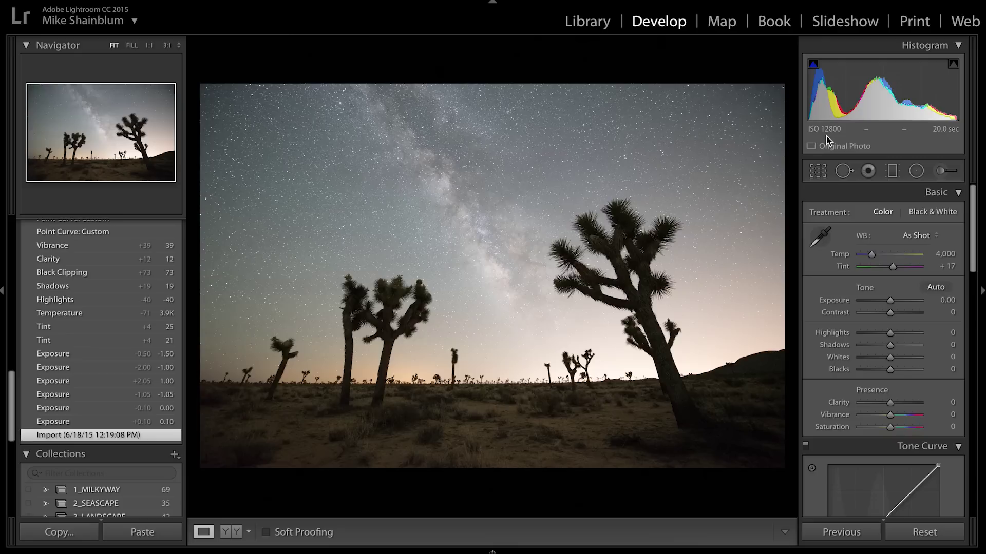
# - Inspect the stars and upper-right sky at full size, then return to the whole-photo view
pyautogui.click(501, 223)
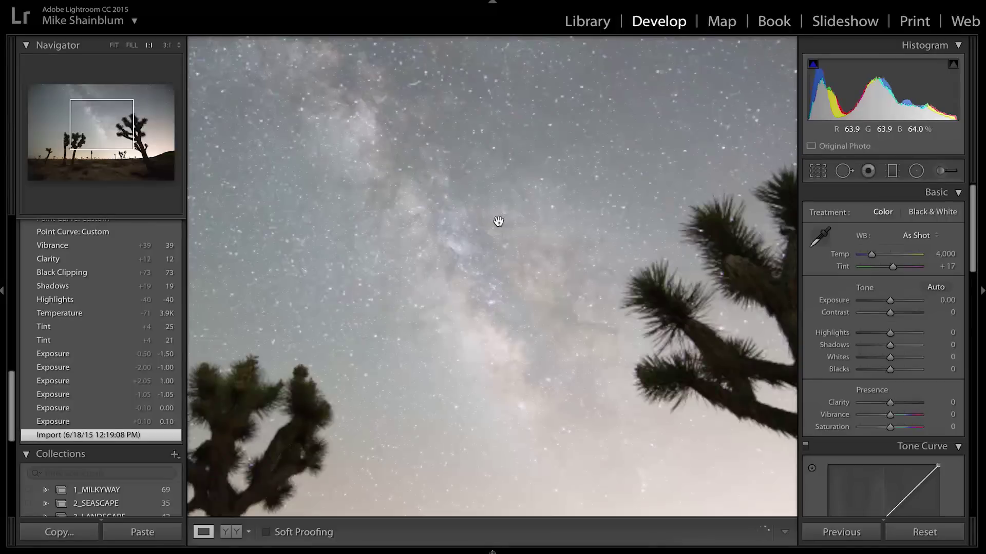
pyautogui.click(615, 204)
pyautogui.click(782, 124)
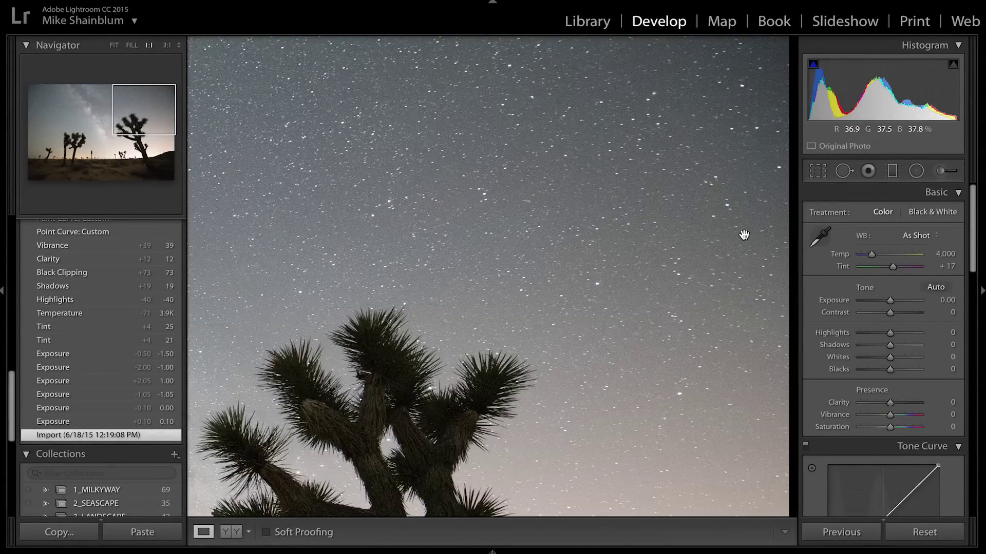
pyautogui.click(733, 348)
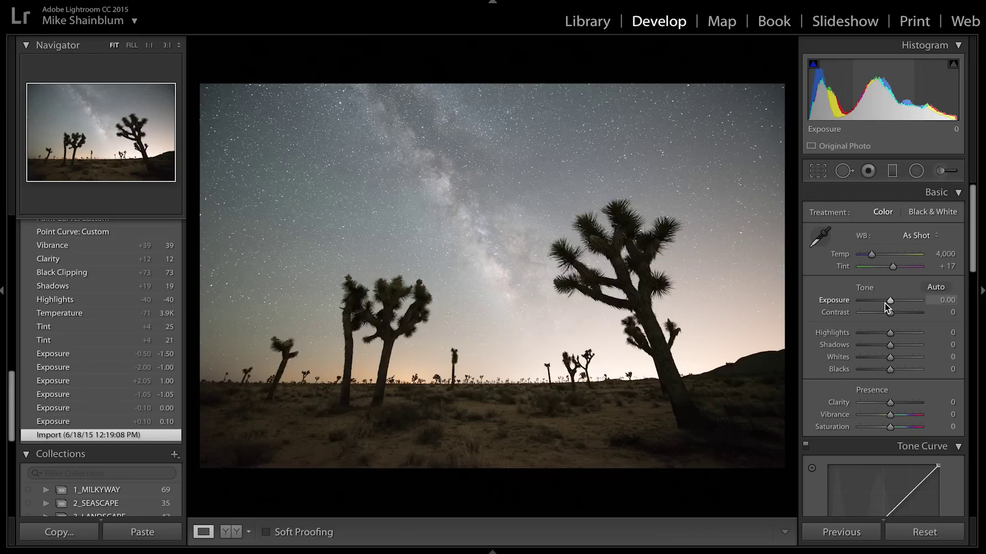
# - Lower the exposure to -1.00, then to -1.50, and check the darker sky at full size
pyautogui.click(948, 299)
pyautogui.write('-1')
pyautogui.press('Return')
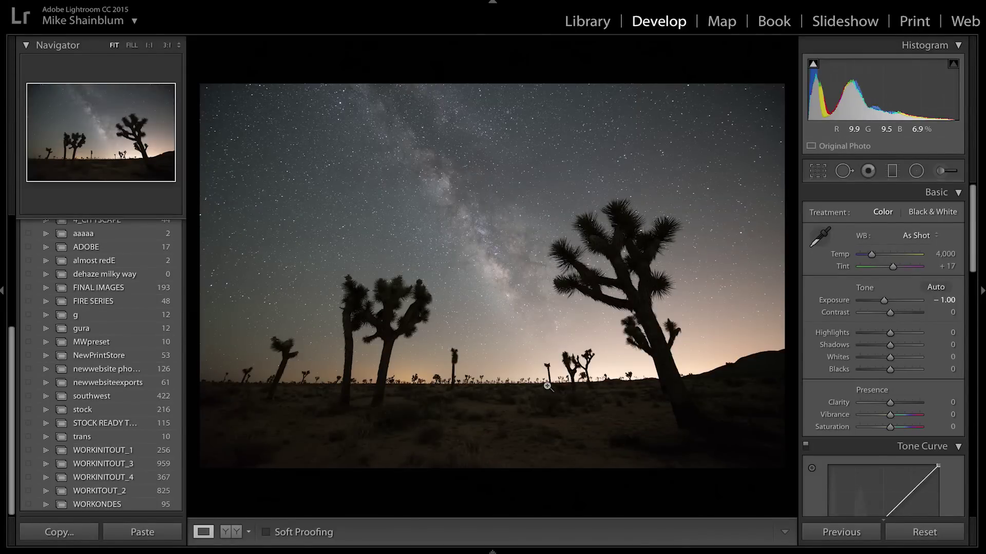
pyautogui.click(950, 300)
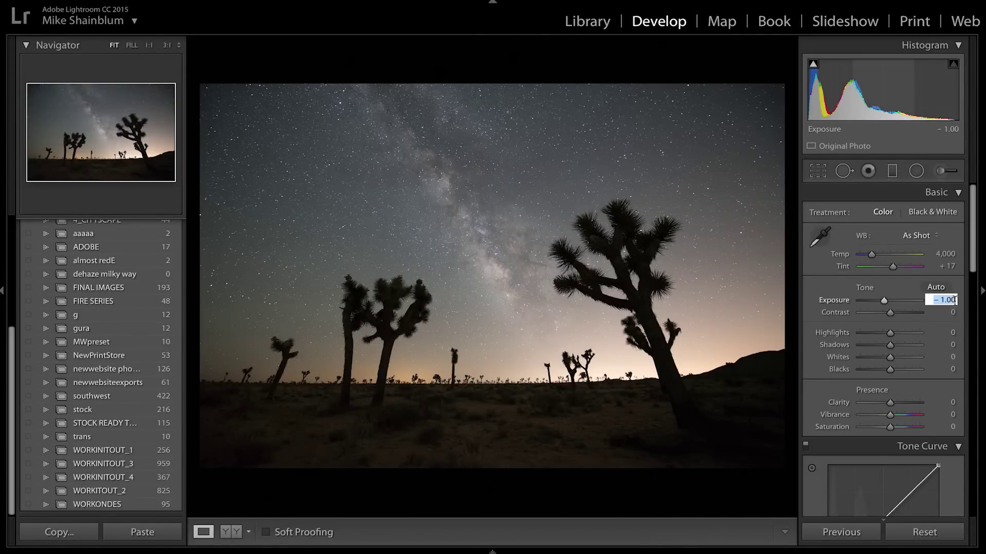
pyautogui.click(949, 300)
pyautogui.press('BackSpace')
pyautogui.write('5')
pyautogui.press('Return')
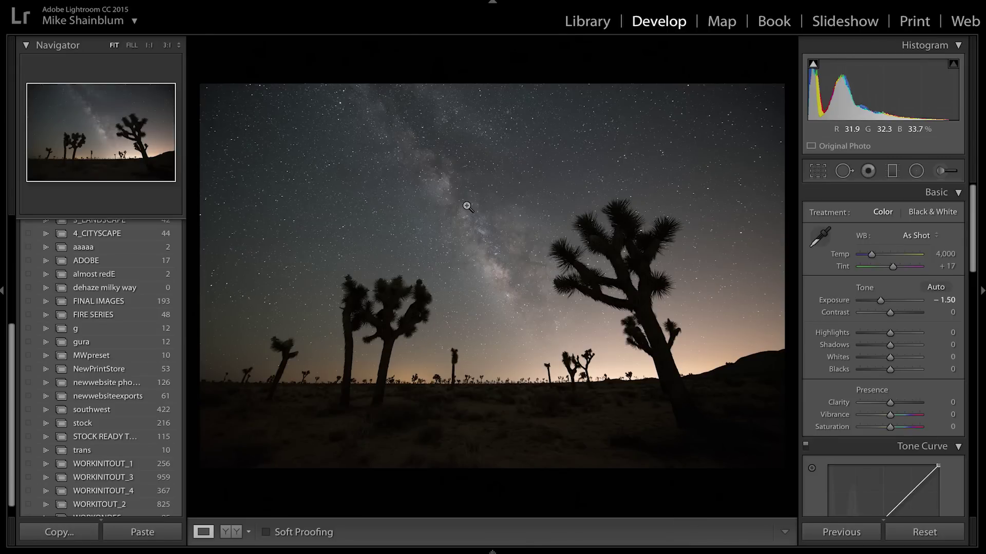
pyautogui.click(499, 230)
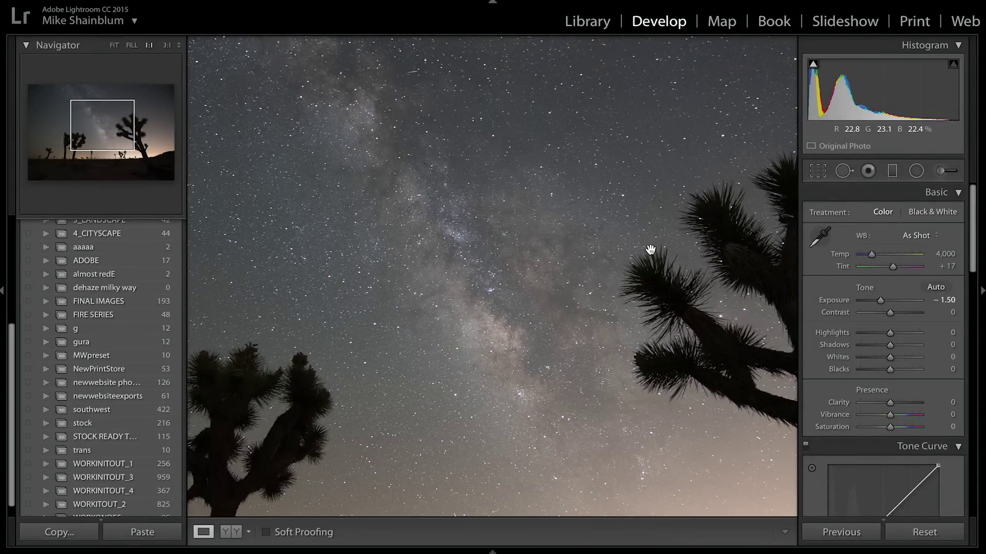
pyautogui.click(456, 370)
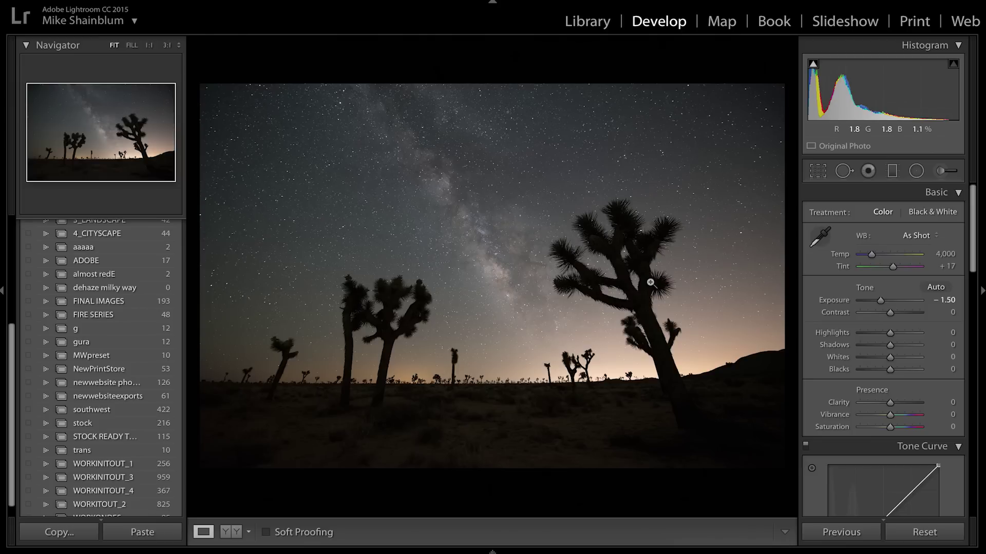
# - Set the white balance Tint to +25 and Temp to 3,900
pyautogui.click(953, 266)
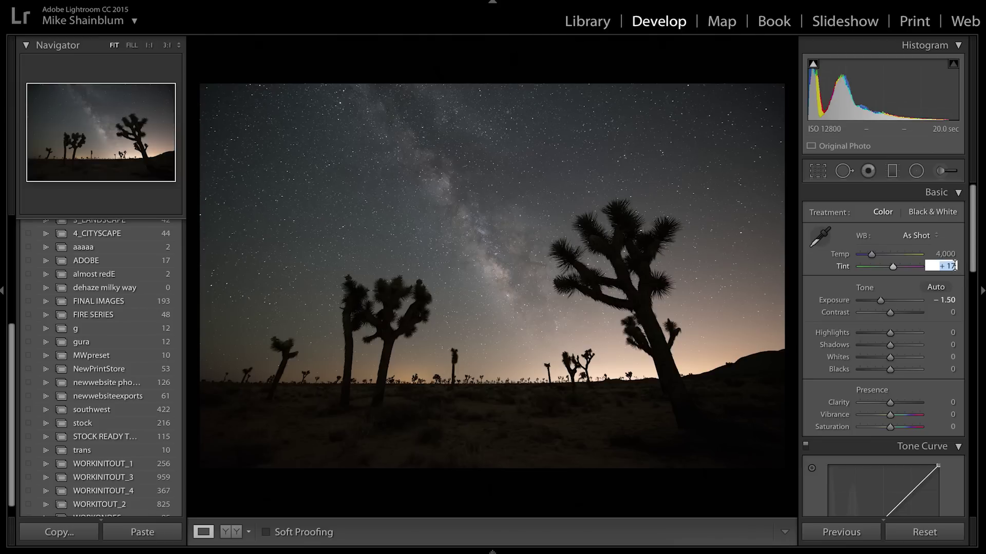
pyautogui.write('25')
pyautogui.press('Return')
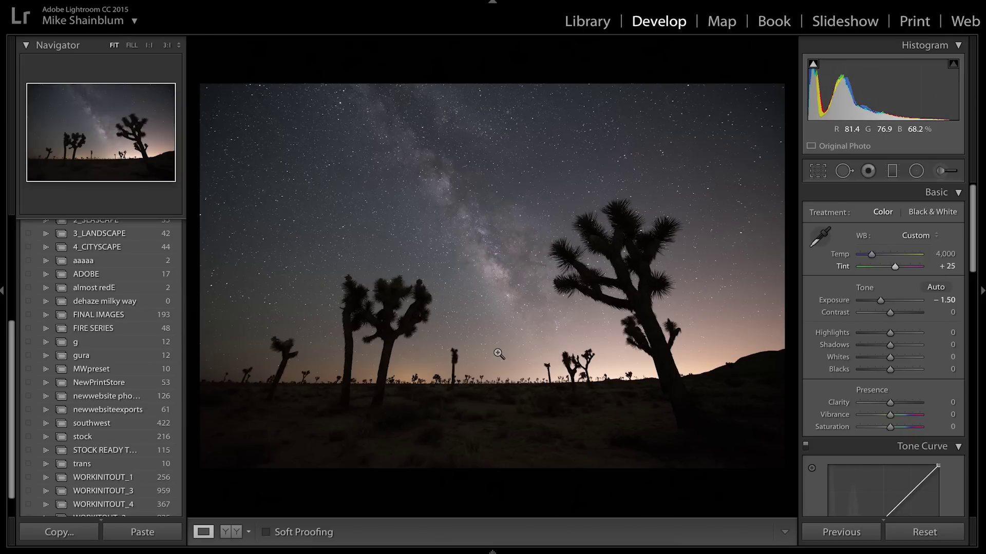
pyautogui.click(949, 255)
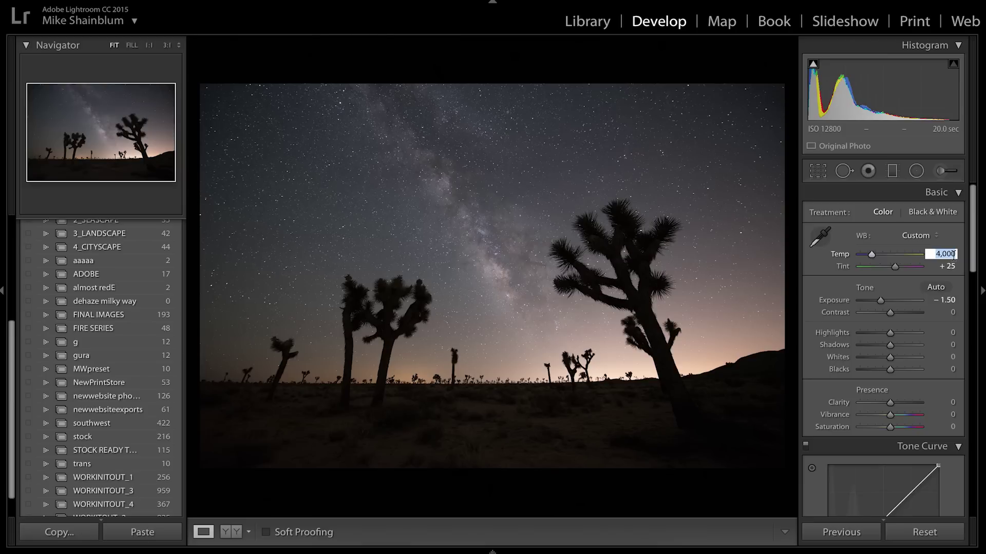
pyautogui.write('3900')
pyautogui.press('Return')
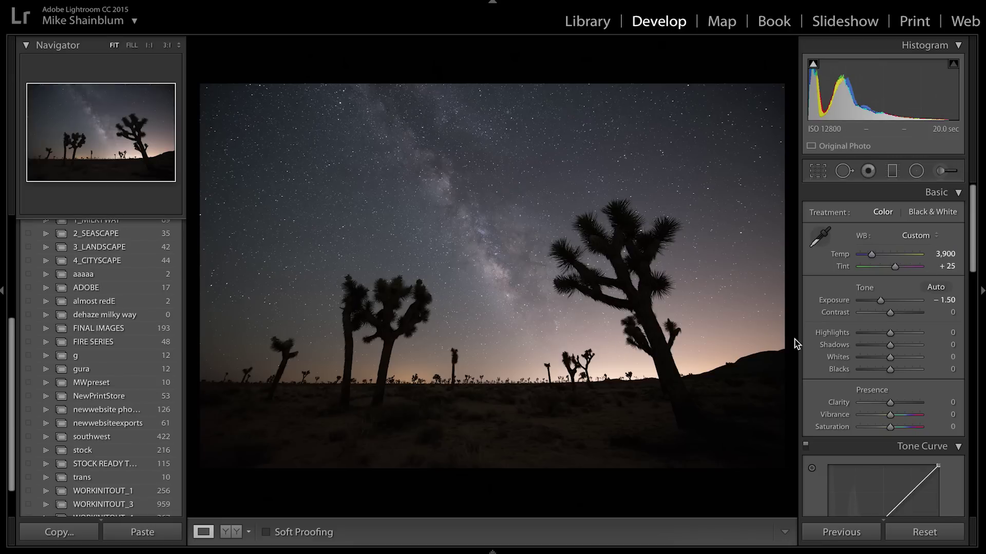
# - In the Tone Curve, add a lowered shadow point and a raised highlight point to form an S-curve
pyautogui.scroll(-2, 899, 286)
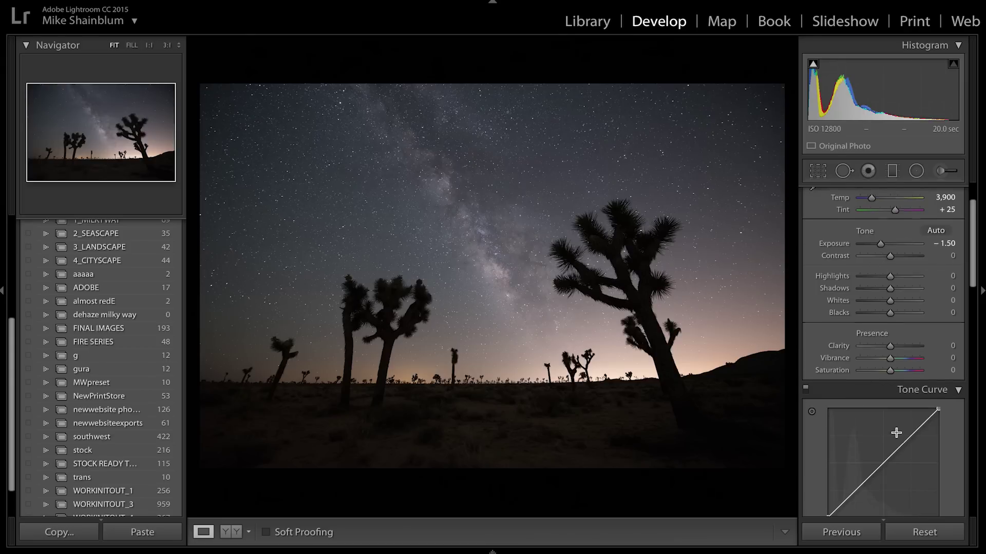
pyautogui.scroll(-2, 895, 433)
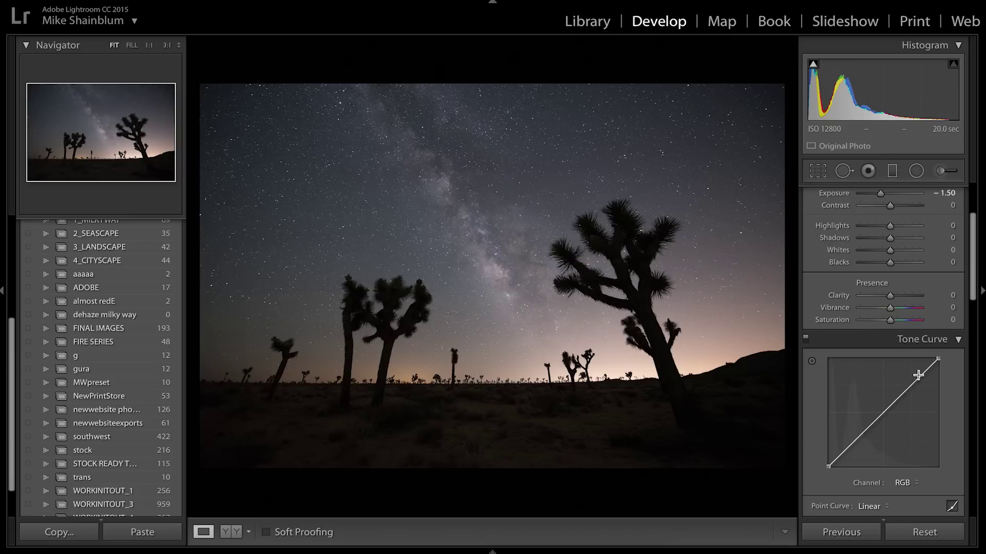
pyautogui.click(864, 432)
pyautogui.moveTo(863, 432); pyautogui.dragTo(866, 434)
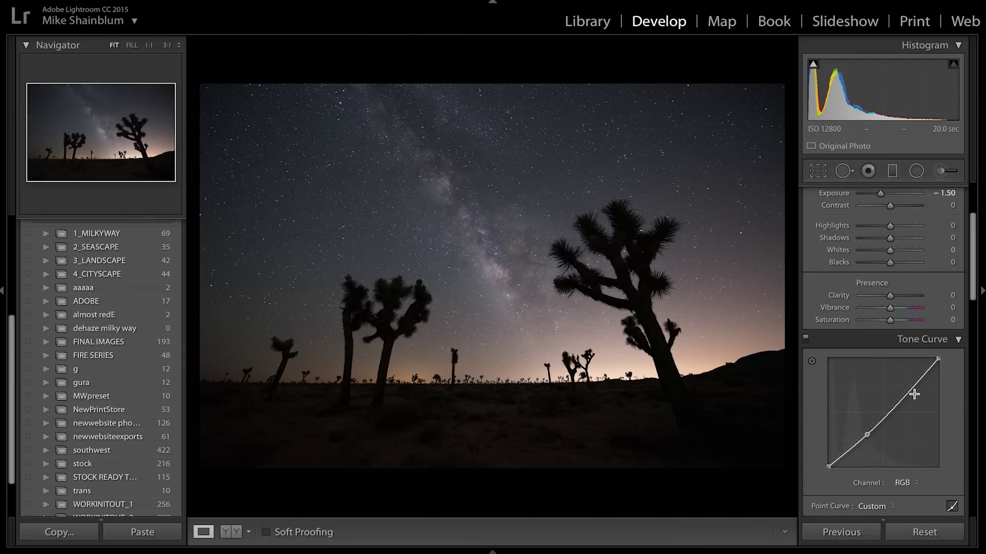
pyautogui.moveTo(905, 397); pyautogui.dragTo(898, 390)
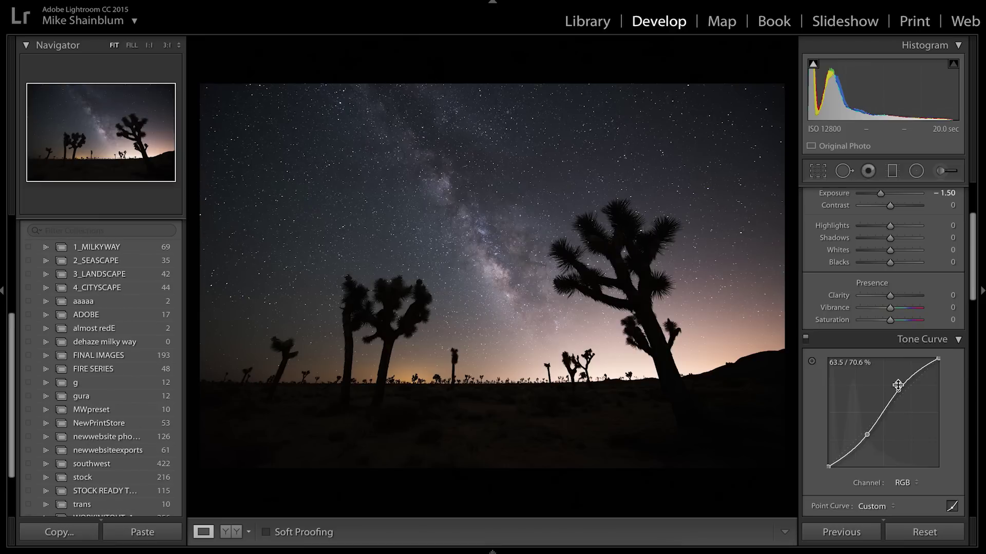
pyautogui.scroll(5, 897, 386)
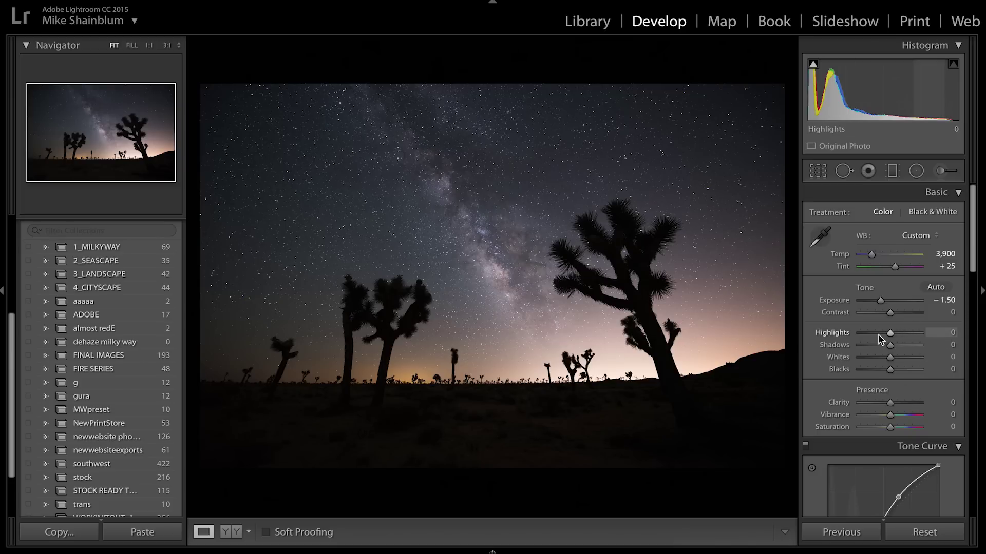
# - Drag Highlights down to -100, then back up to about -40
pyautogui.moveTo(879, 334); pyautogui.dragTo(882, 334)
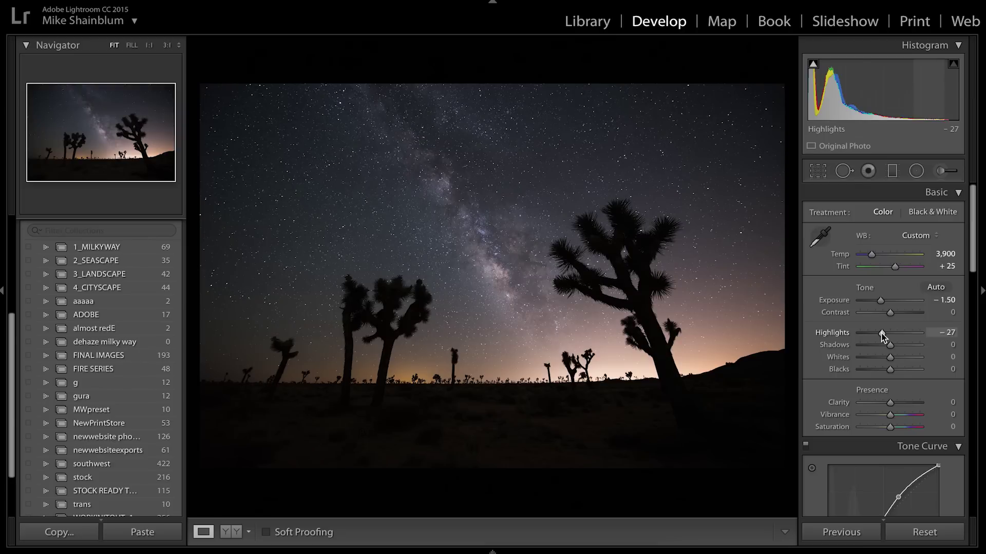
pyautogui.moveTo(882, 333); pyautogui.dragTo(840, 333)
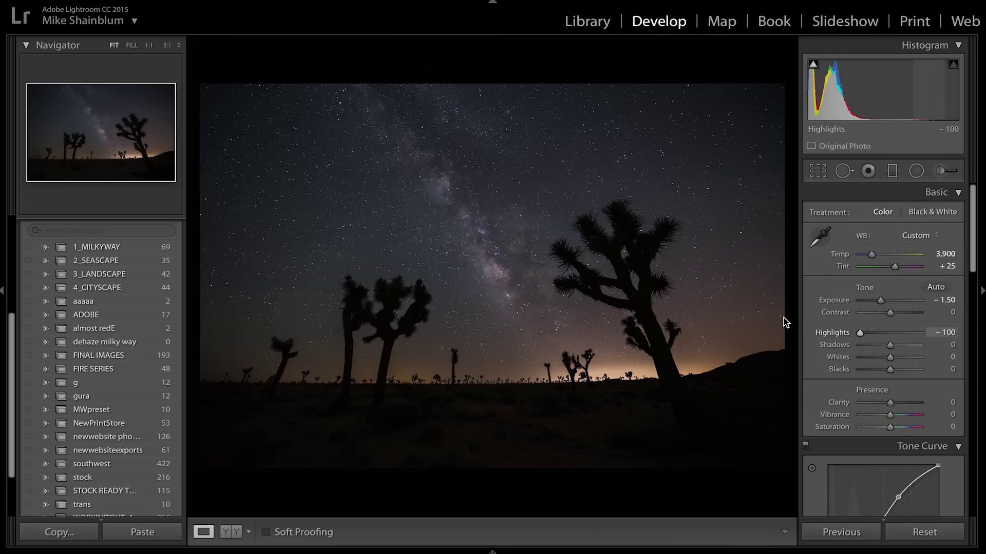
pyautogui.moveTo(859, 331); pyautogui.dragTo(877, 322)
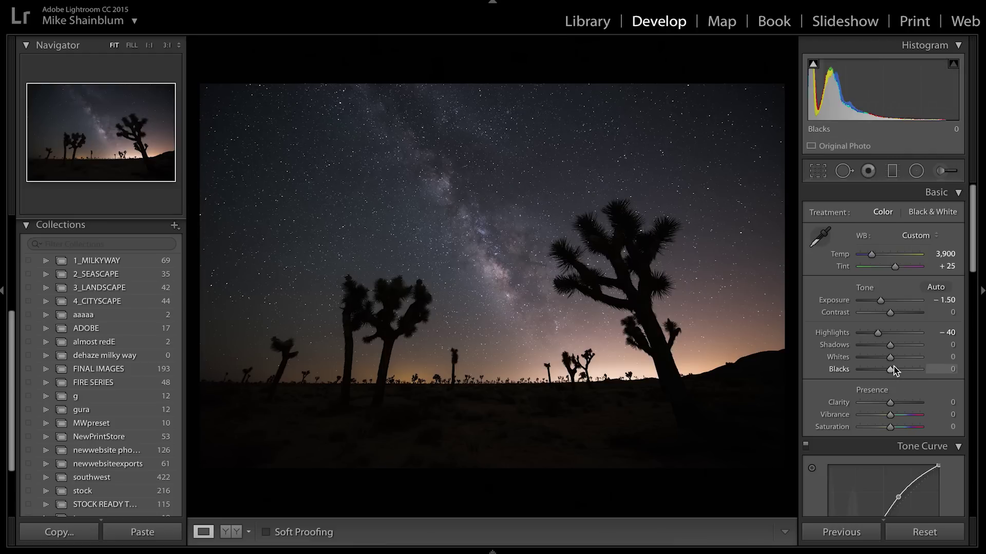
# - Adjust the Blacks and Shadows sliders, settling on Shadows +41 and Blacks +45
pyautogui.moveTo(894, 371); pyautogui.dragTo(866, 371)
pyautogui.moveTo(913, 349); pyautogui.dragTo(958, 326)
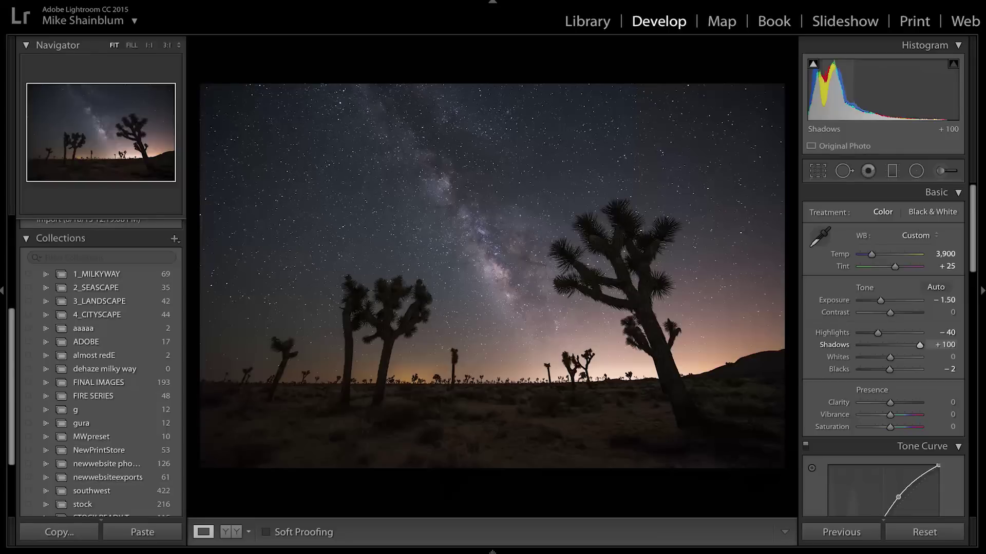
pyautogui.moveTo(906, 350)
pyautogui.mouseDown()
pyautogui.moveTo(890, 348)
pyautogui.moveTo(902, 372)
pyautogui.moveTo(901, 346)
pyautogui.mouseUp()
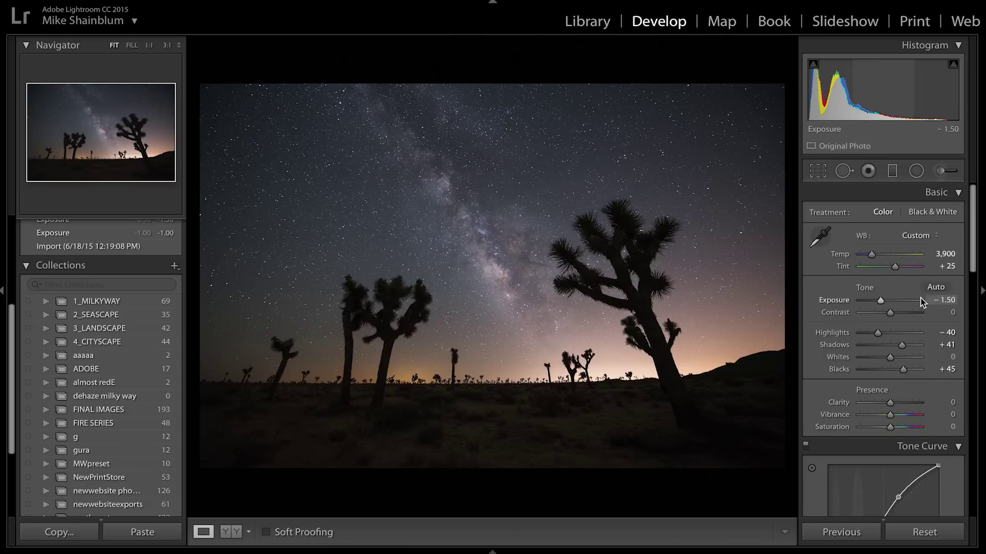
pyautogui.scroll(-3, 925, 298)
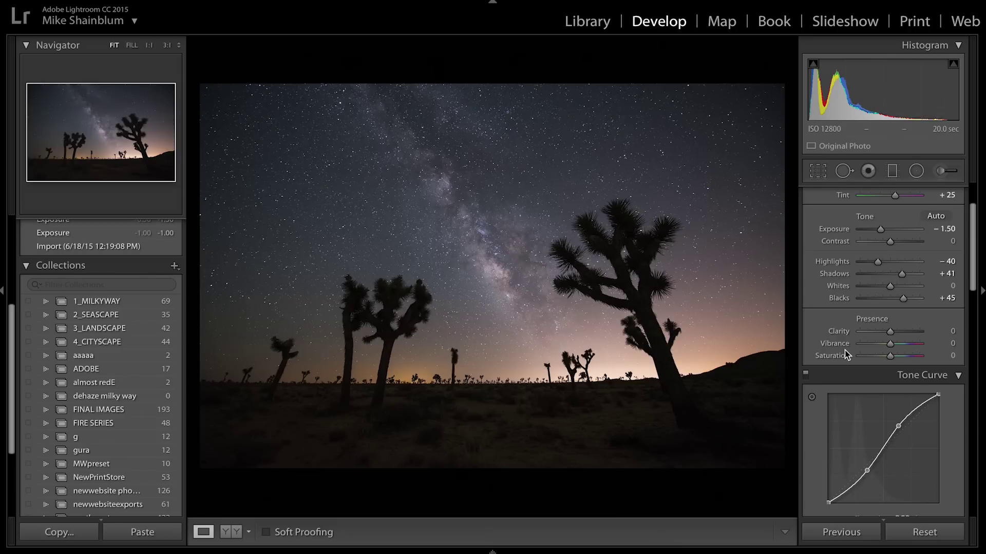
# - Try Clarity at -100 and +67, inspect the large tree at full size, then reset Clarity to 0
pyautogui.moveTo(891, 333)
pyautogui.mouseDown()
pyautogui.moveTo(862, 338)
pyautogui.moveTo(911, 331)
pyautogui.mouseUp()
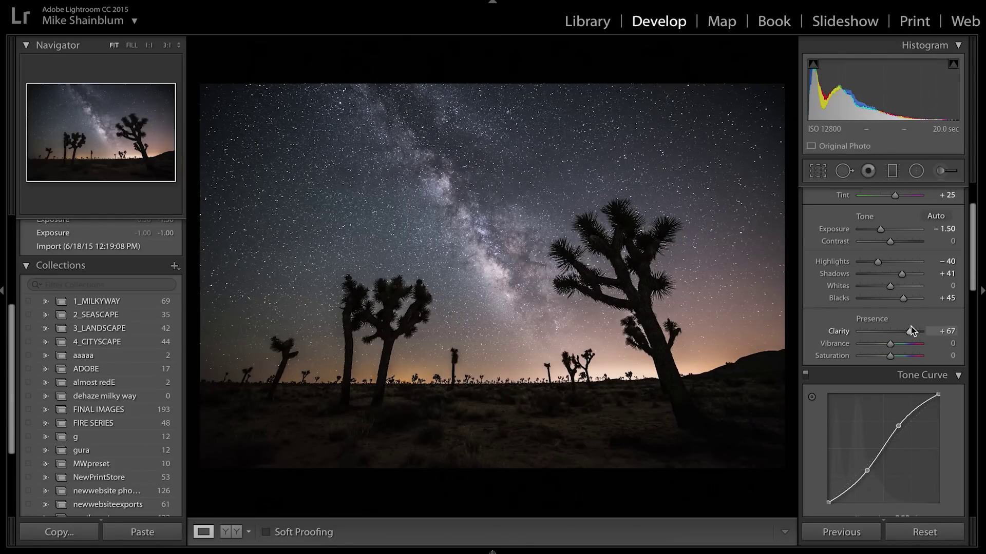
pyautogui.moveTo(910, 331); pyautogui.dragTo(910, 331)
pyautogui.click(632, 294)
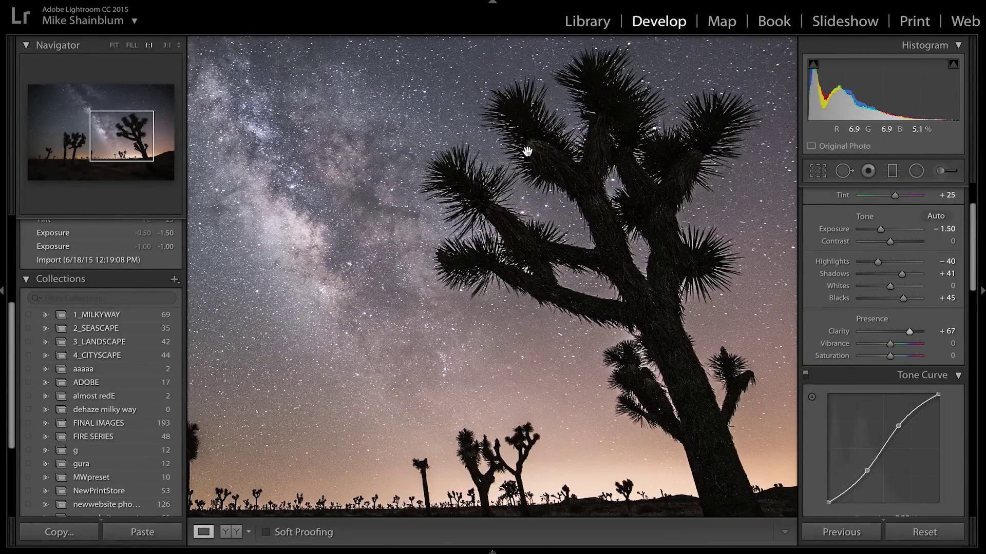
pyautogui.click(666, 391)
pyautogui.doubleClick(895, 337)
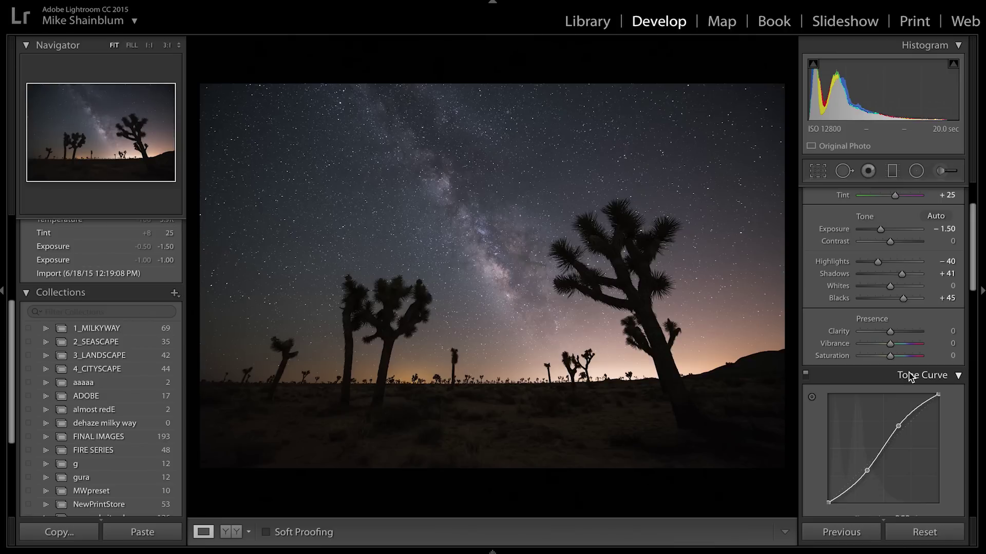
# - Raise Vibrance to +25 and scroll down toward the Detail panel
pyautogui.click(896, 344)
pyautogui.moveTo(897, 344); pyautogui.dragTo(897, 345)
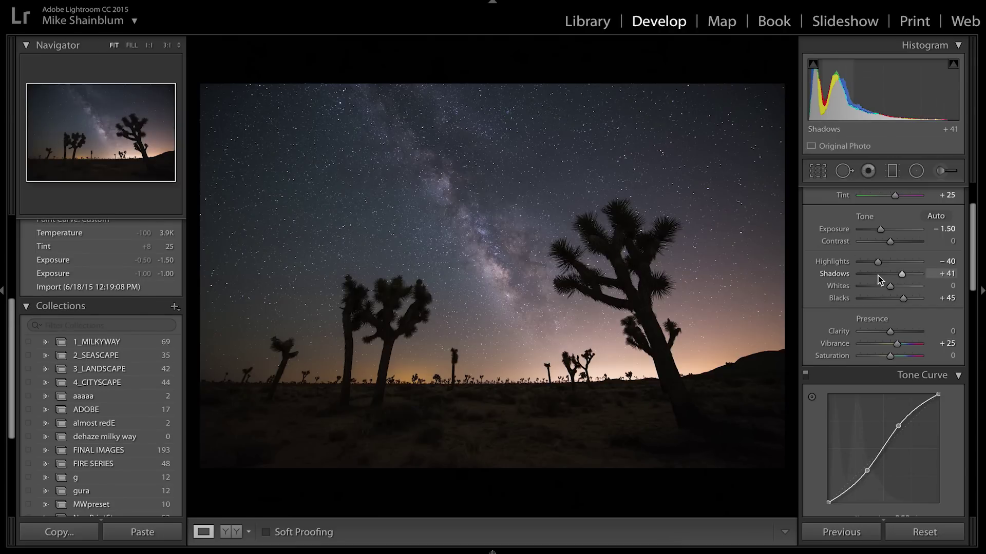
pyautogui.scroll(-2, 878, 276)
pyautogui.scroll(-7, 878, 275)
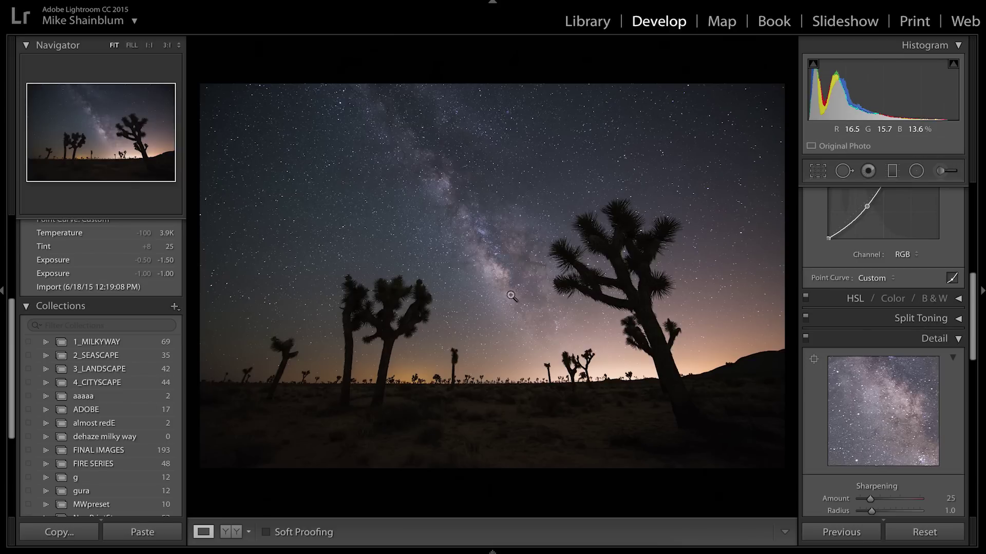
# - Set Luminance noise reduction to 25 while inspecting star noise at 1:1, then return to Fit
pyautogui.scroll(-3, 941, 316)
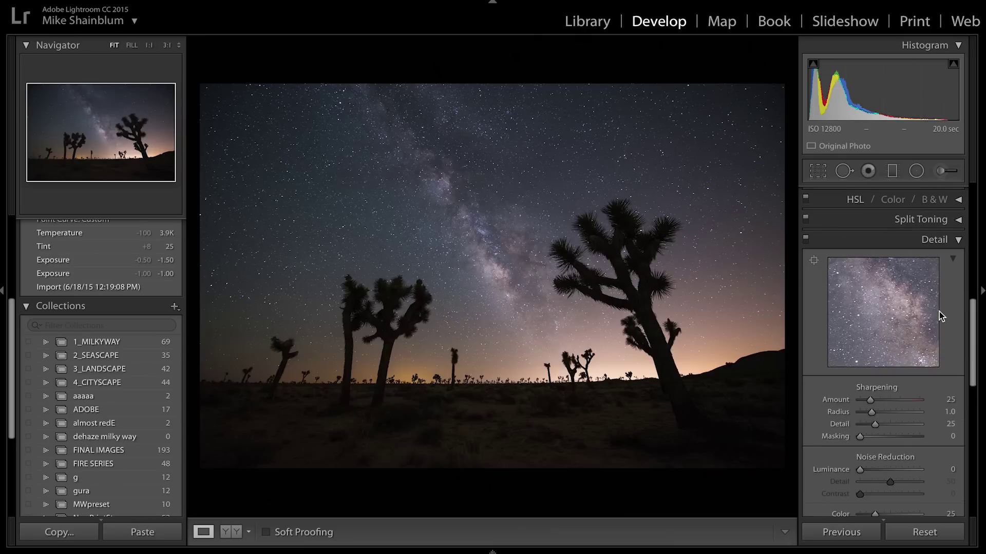
pyautogui.scroll(-1, 900, 389)
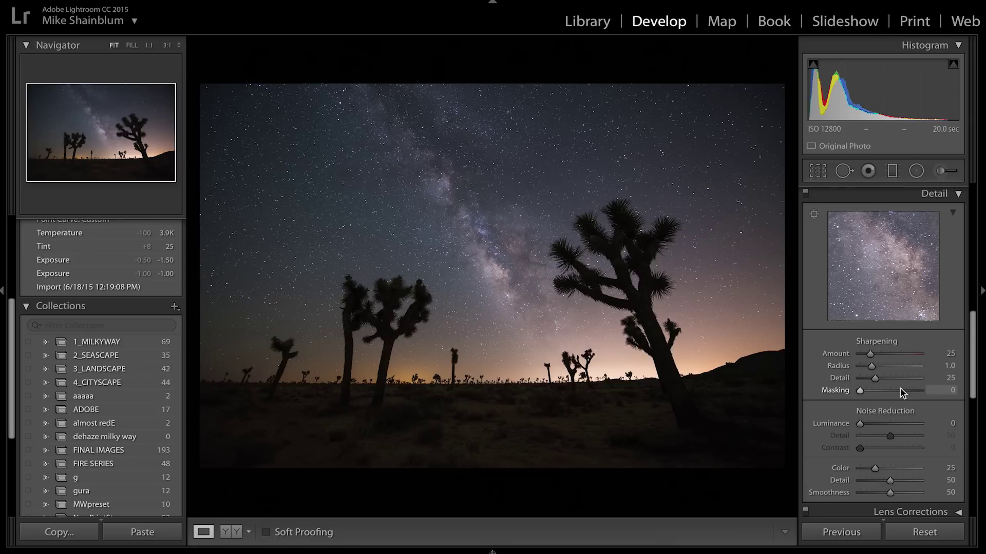
pyautogui.click(511, 256)
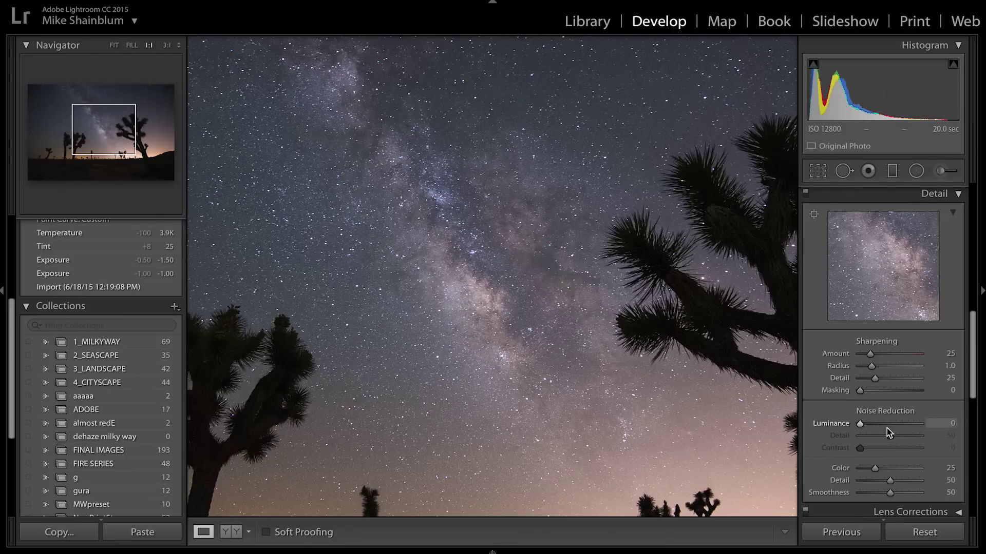
pyautogui.click(949, 424)
pyautogui.write('25')
pyautogui.press('Return')
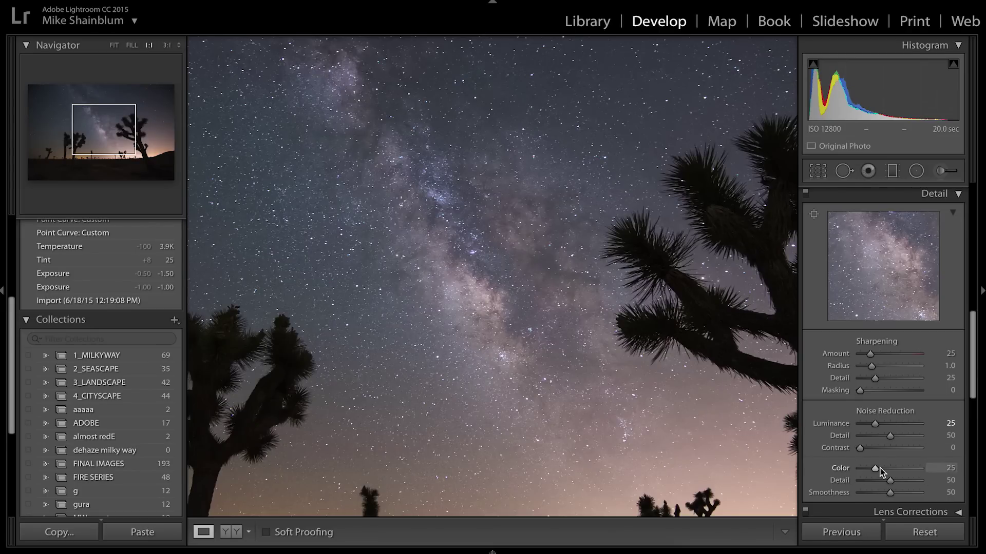
pyautogui.scroll(-3, 870, 383)
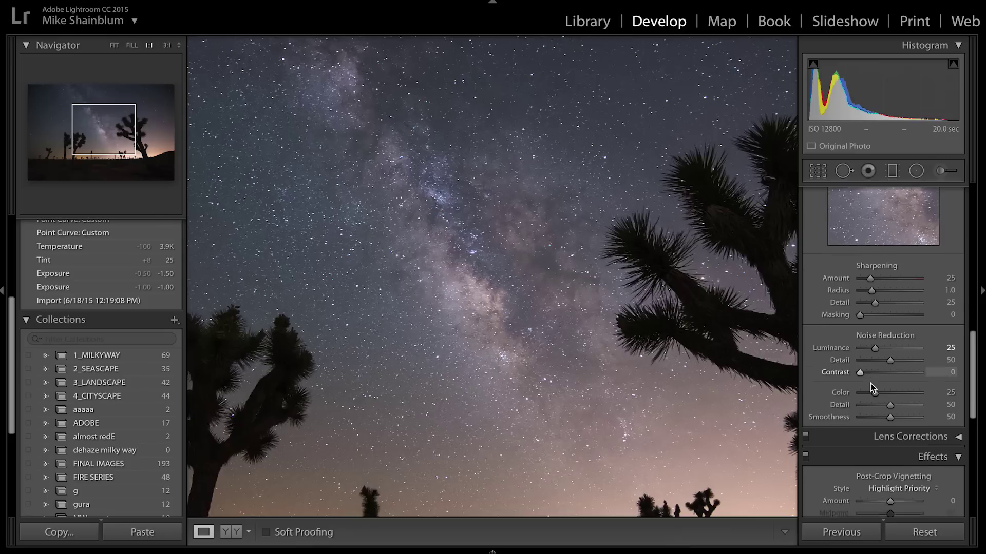
pyautogui.scroll(-7, 888, 406)
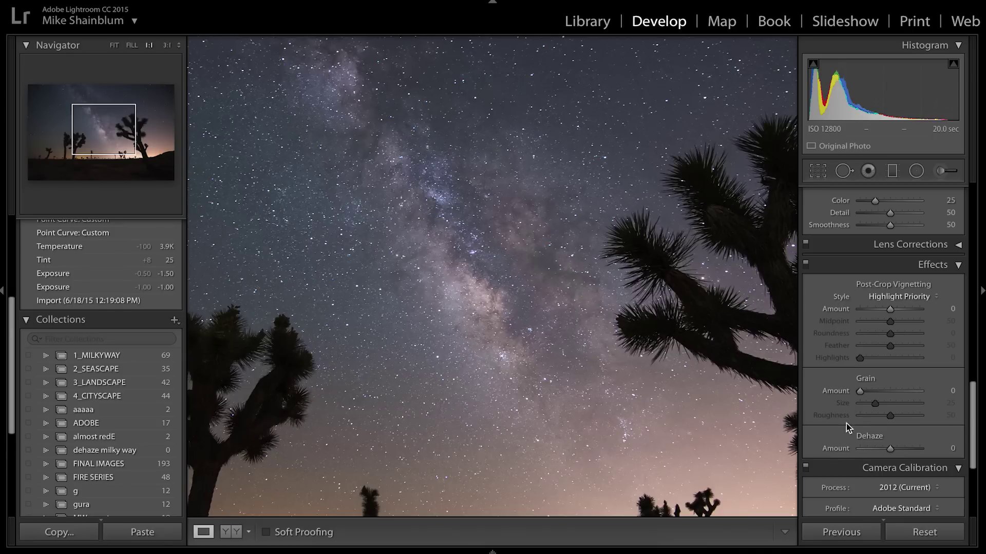
pyautogui.click(569, 318)
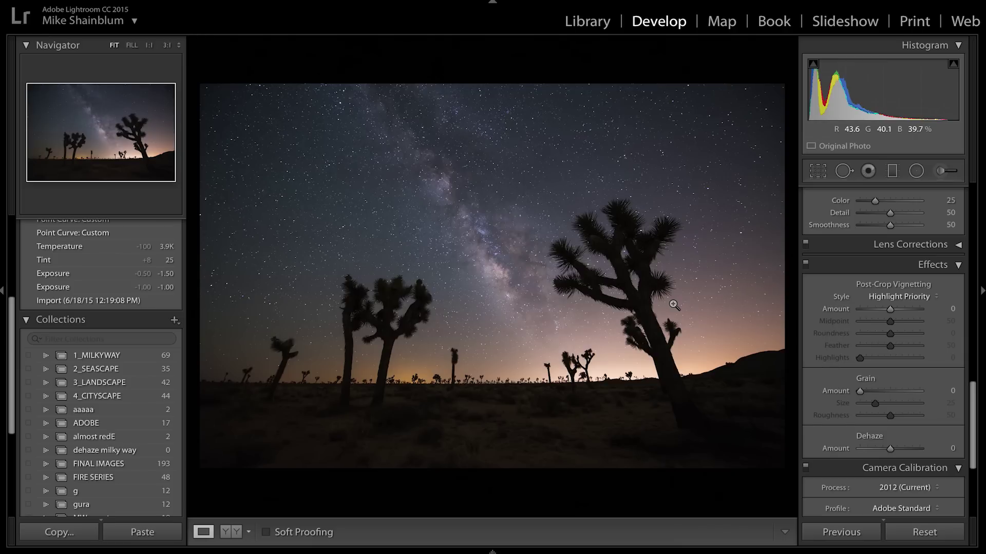
# - Try a negative Dehaze amount and inspect the hazy look at 1:1 across the Joshua trees
pyautogui.moveTo(877, 450); pyautogui.dragTo(883, 450)
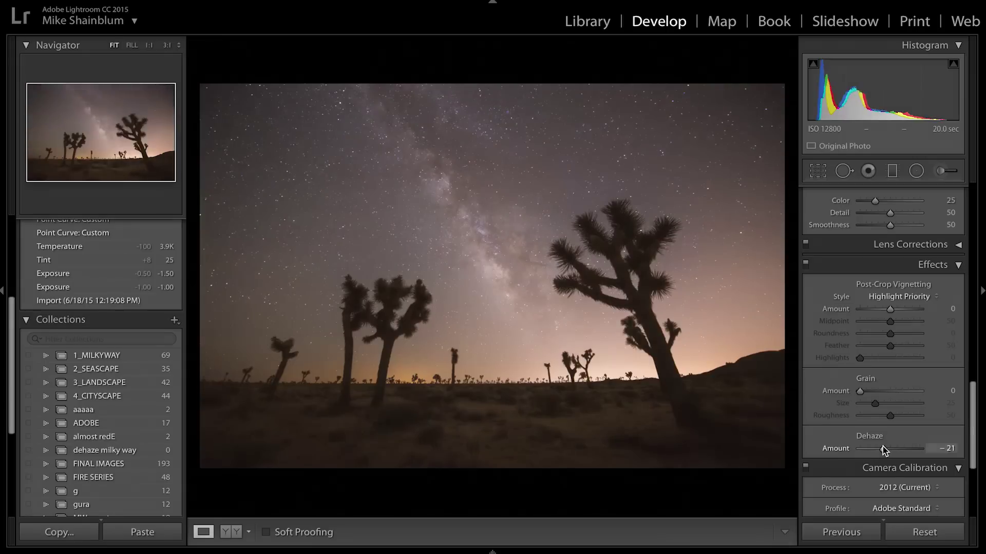
pyautogui.moveTo(883, 449); pyautogui.dragTo(882, 450)
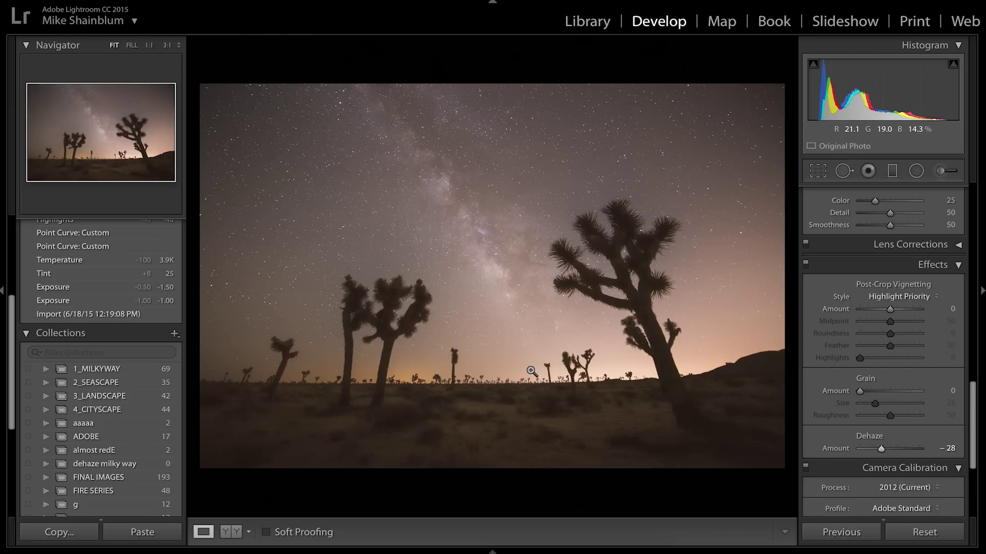
pyautogui.click(509, 418)
pyautogui.moveTo(700, 356); pyautogui.dragTo(417, 378)
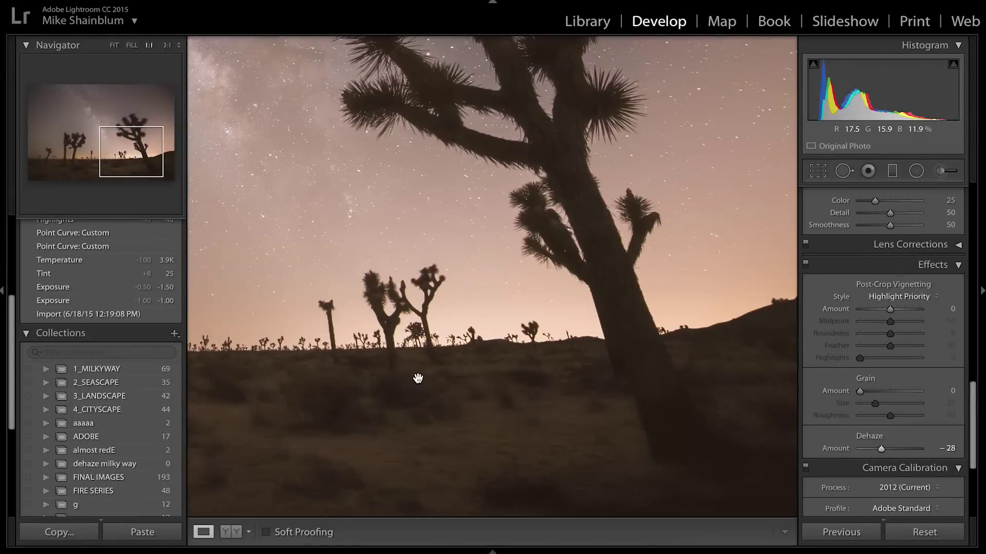
pyautogui.moveTo(526, 186); pyautogui.dragTo(631, 361)
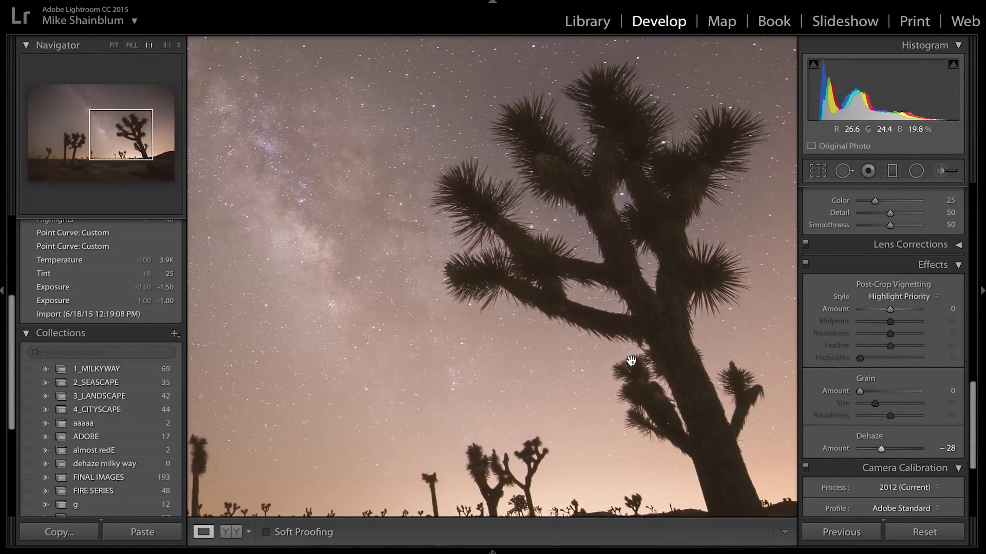
pyautogui.moveTo(394, 359); pyautogui.dragTo(675, 259)
pyautogui.moveTo(435, 282); pyautogui.dragTo(372, 255)
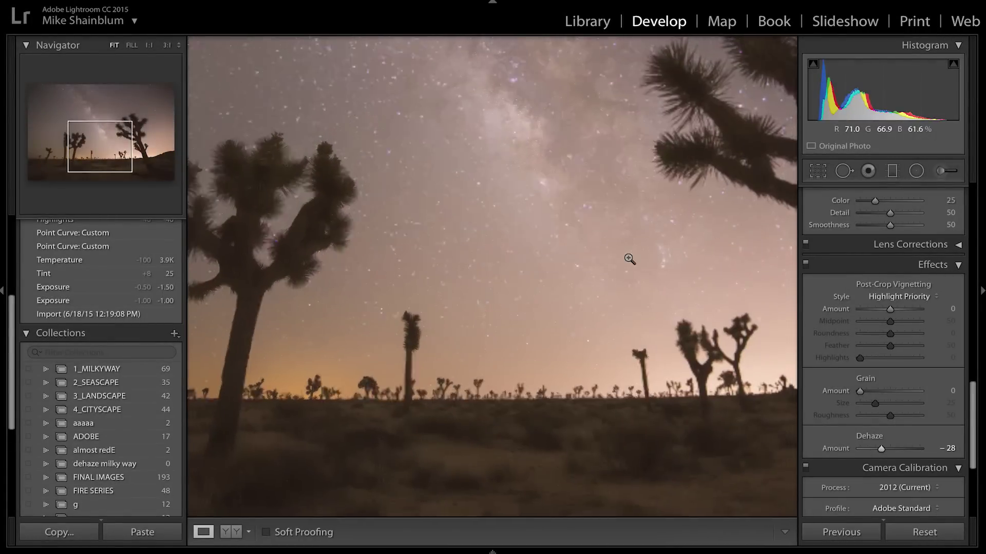
pyautogui.click(636, 278)
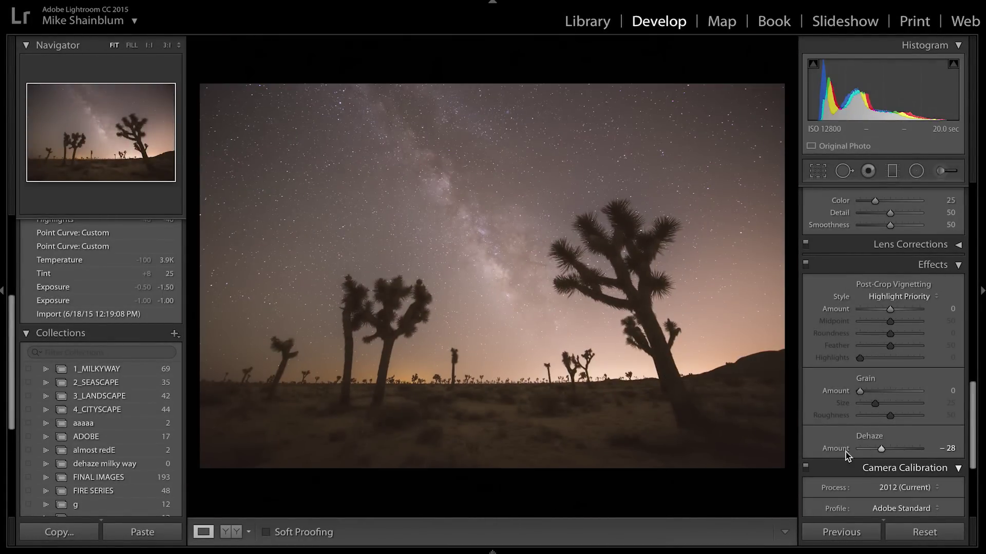
# - Reset Dehaze to zero, then raise it to +15
pyautogui.click(891, 449)
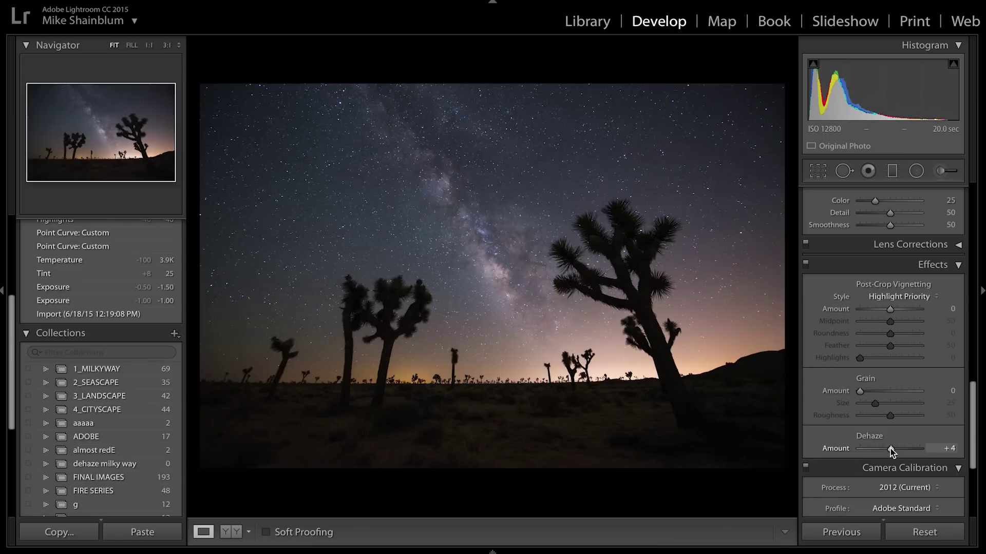
pyautogui.doubleClick(892, 450)
pyautogui.moveTo(891, 452)
pyautogui.mouseDown()
pyautogui.moveTo(910, 451)
pyautogui.moveTo(884, 450)
pyautogui.moveTo(895, 451)
pyautogui.mouseUp()
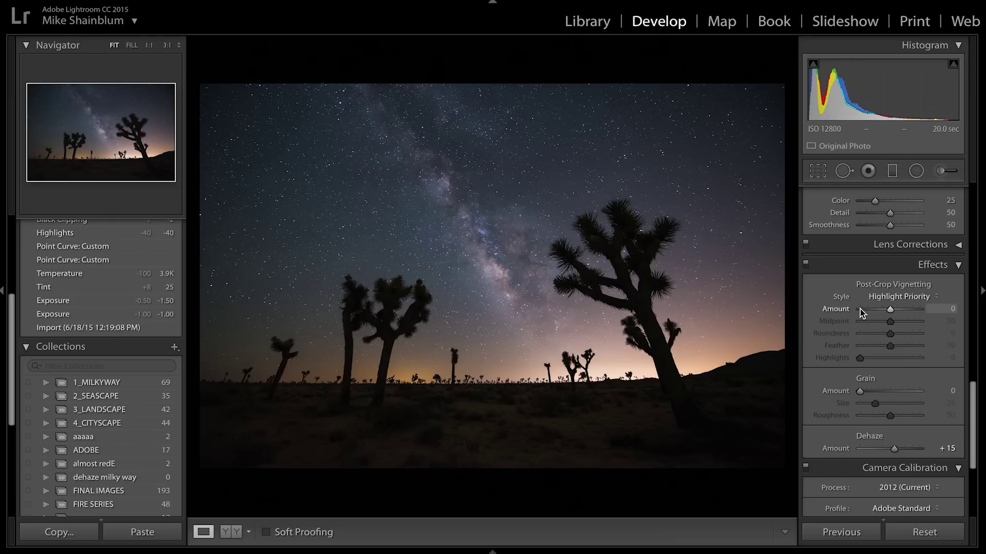
# - Nudge the temperature to 4,100, compare it with the previous History state, and check sky colour at 1:1
pyautogui.scroll(1, 911, 349)
pyautogui.scroll(15, 911, 349)
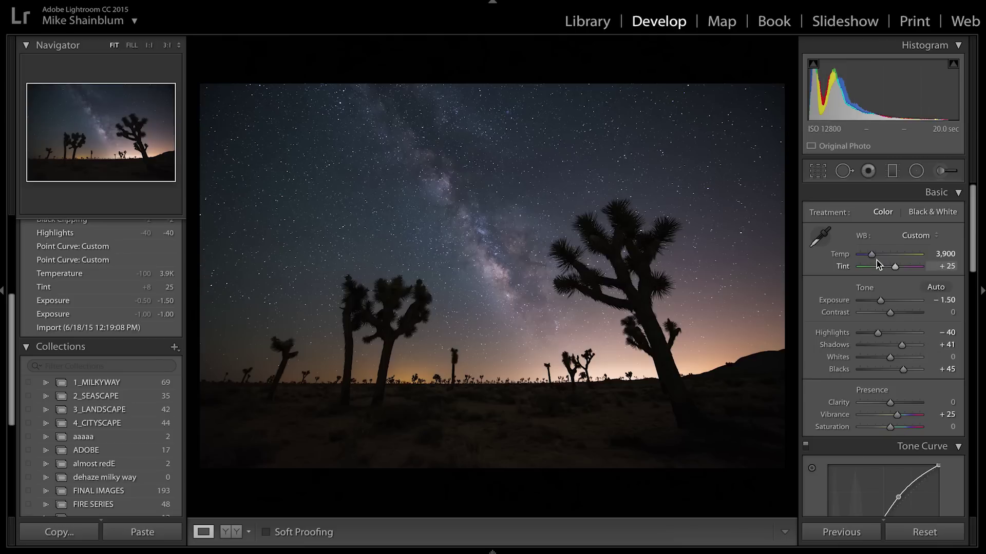
pyautogui.click(944, 253)
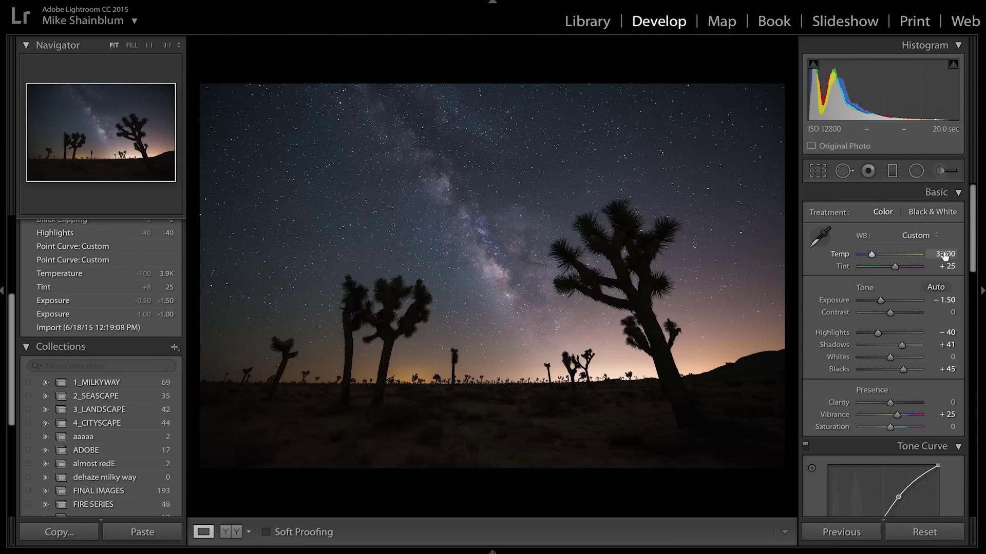
pyautogui.press('Up')
pyautogui.press('Up')
pyautogui.press('Up')
pyautogui.press('Up')
pyautogui.press('Up')
pyautogui.press('Up')
pyautogui.press('Down')
pyautogui.press('Down')
pyautogui.scroll(3, 118, 302)
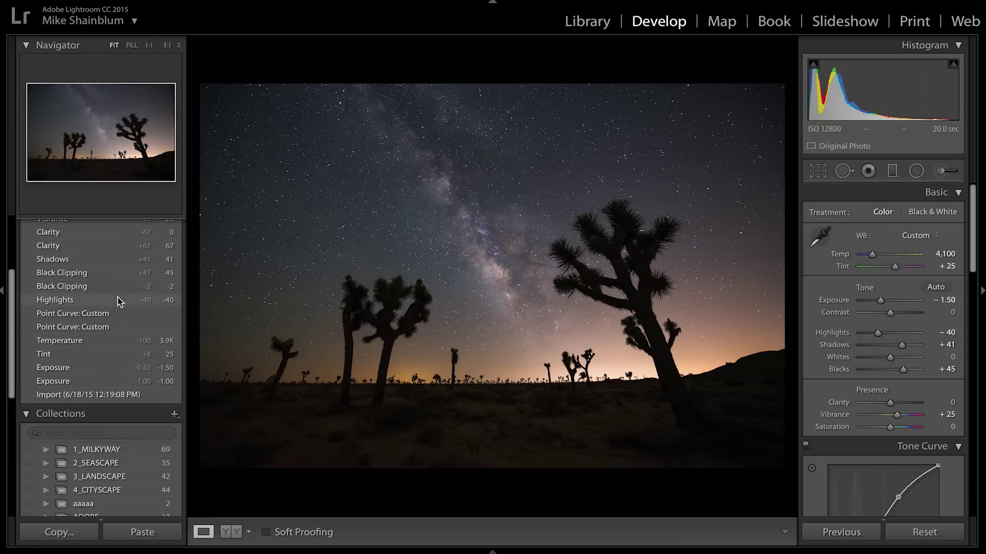
pyautogui.scroll(3, 118, 301)
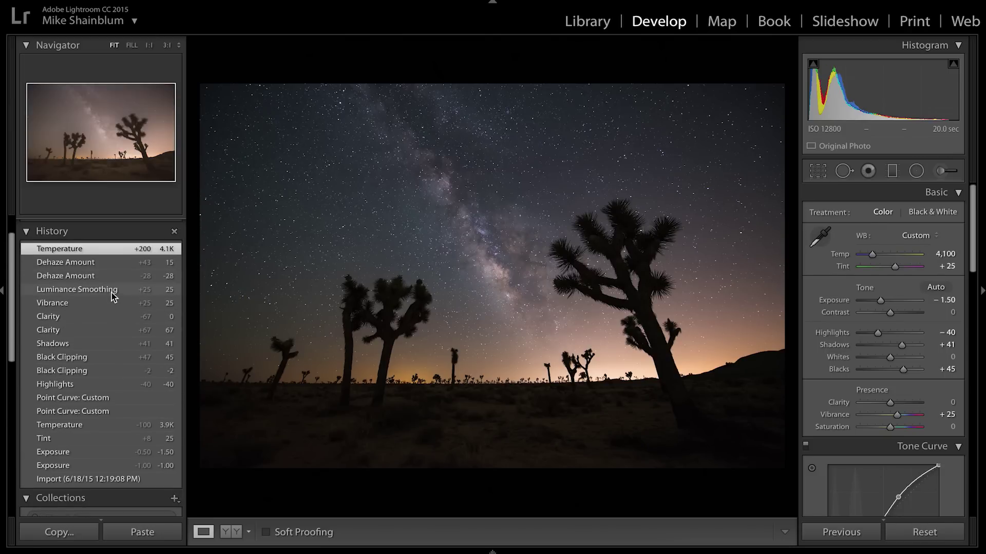
pyautogui.click(109, 298)
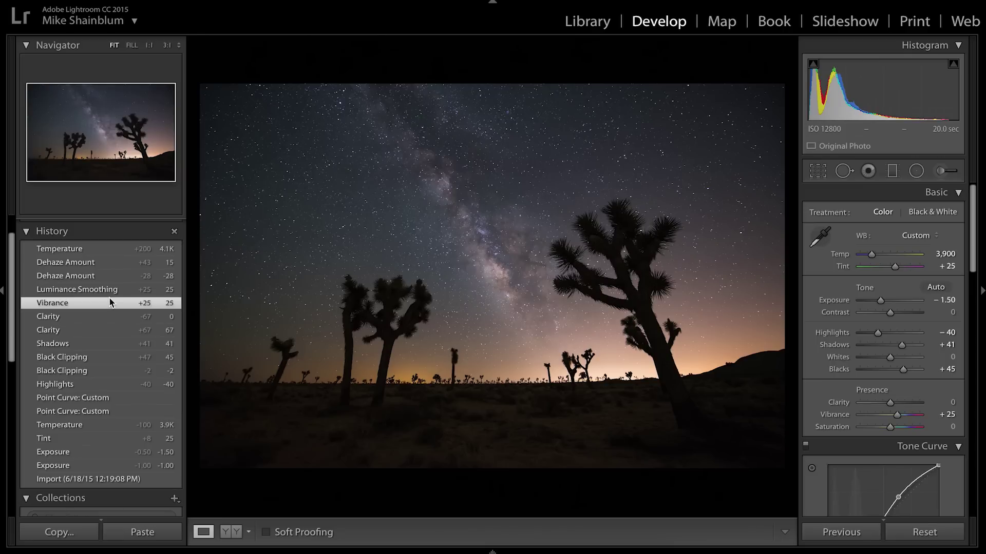
pyautogui.click(103, 251)
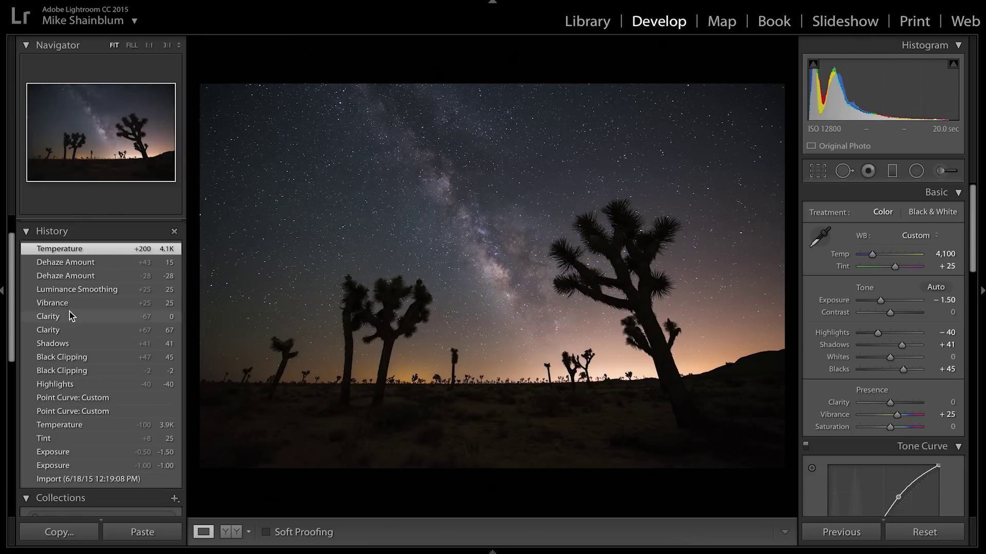
pyautogui.click(514, 262)
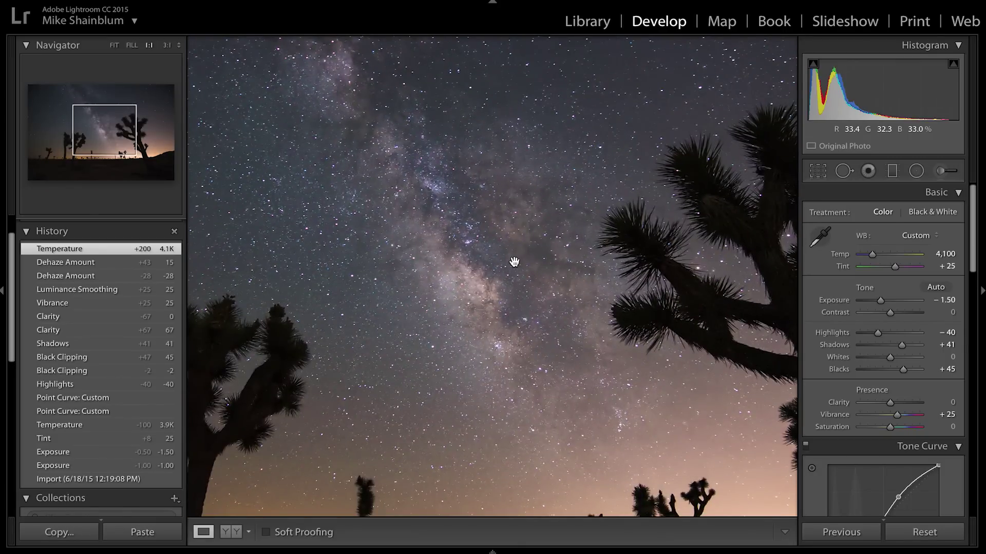
pyautogui.click(513, 261)
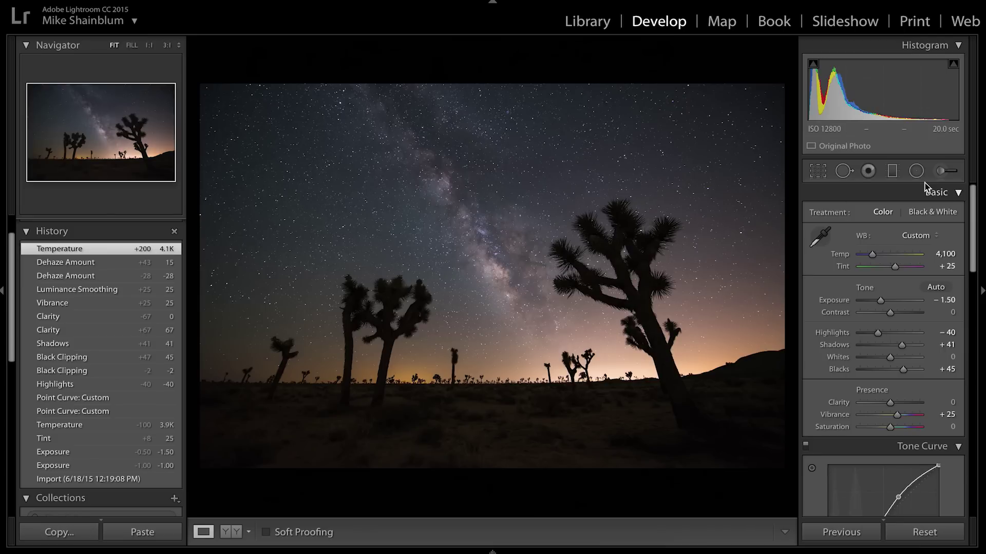
# - Set the white balance temperature to 4,000
pyautogui.click(954, 256)
pyautogui.press('Right')
pyautogui.press('BackSpace')
pyautogui.write('0')
pyautogui.press('Return')
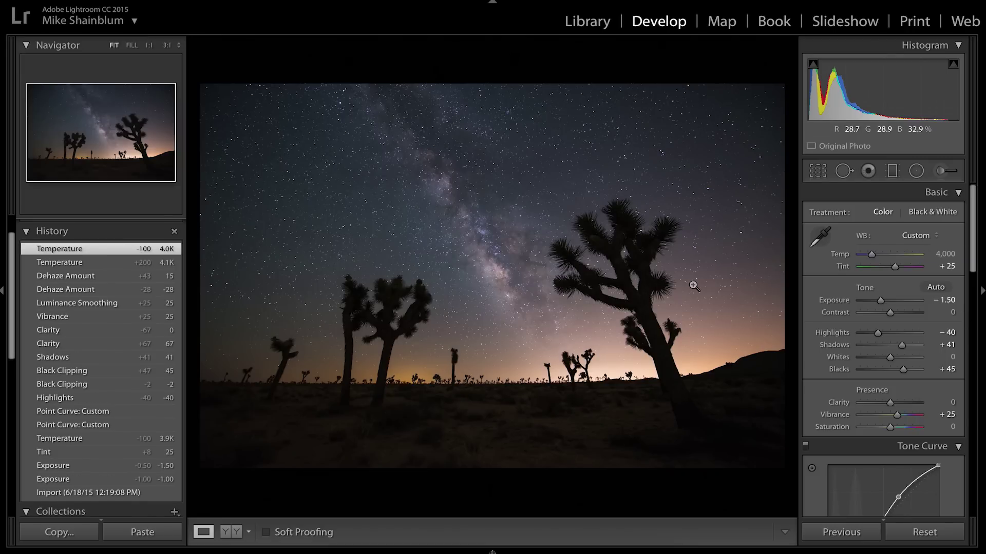
pyautogui.scroll(-10, 932, 319)
pyautogui.scroll(-2, 932, 324)
pyautogui.scroll(6, 931, 322)
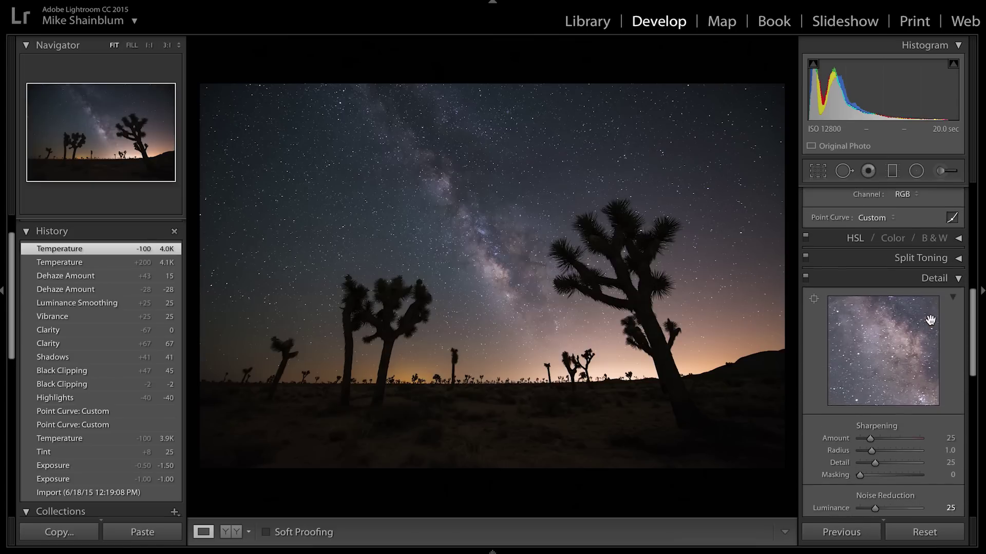
pyautogui.scroll(1, 930, 320)
pyautogui.scroll(-5, 931, 321)
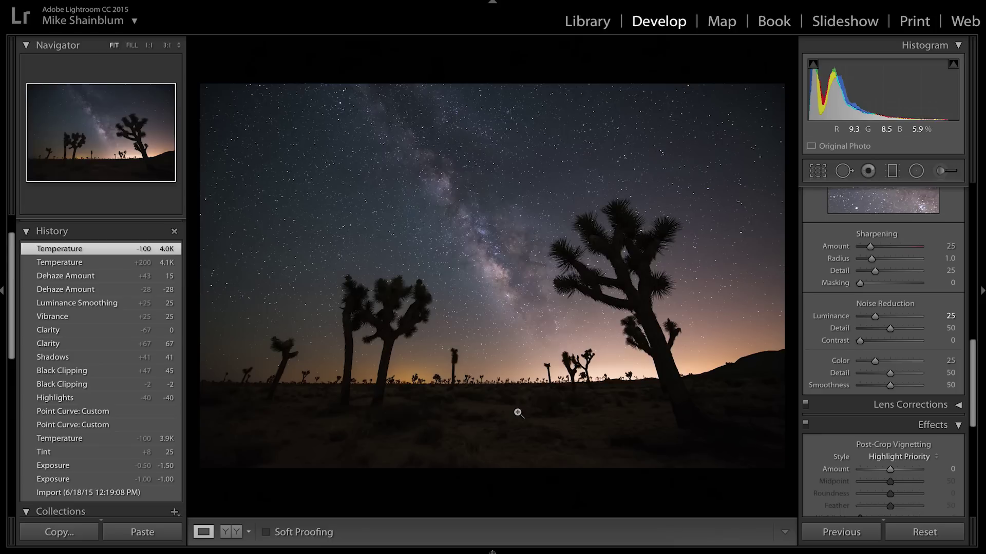
pyautogui.click(579, 381)
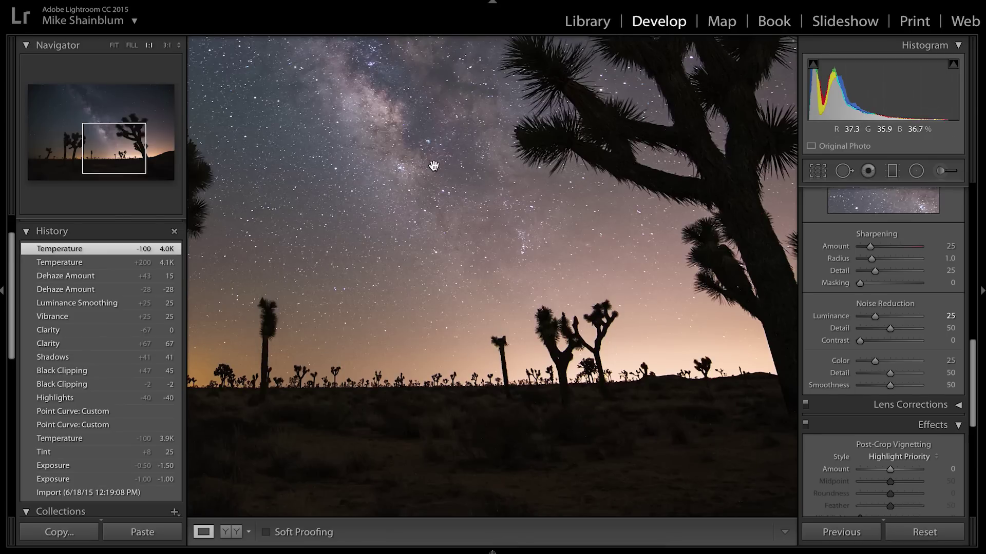
pyautogui.click(573, 401)
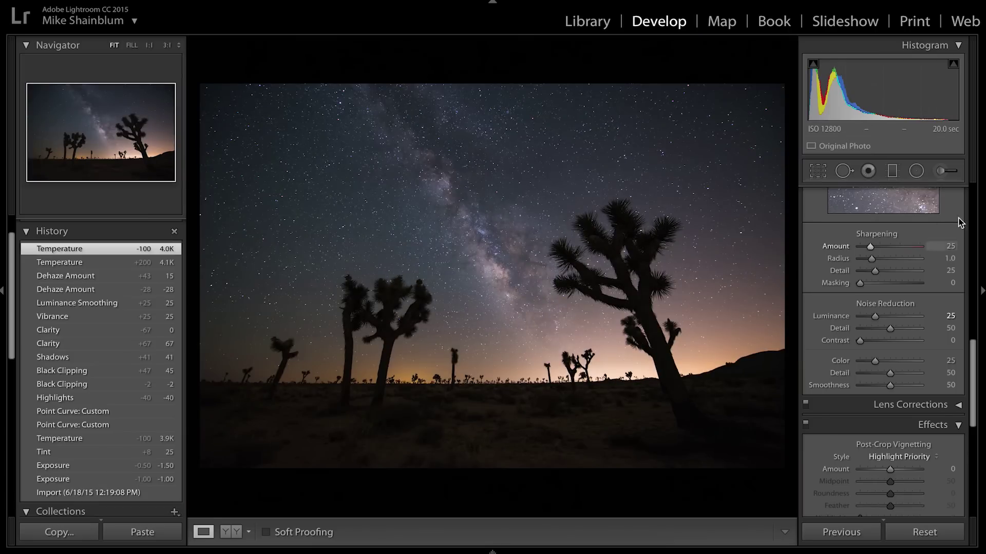
pyautogui.scroll(3, 913, 344)
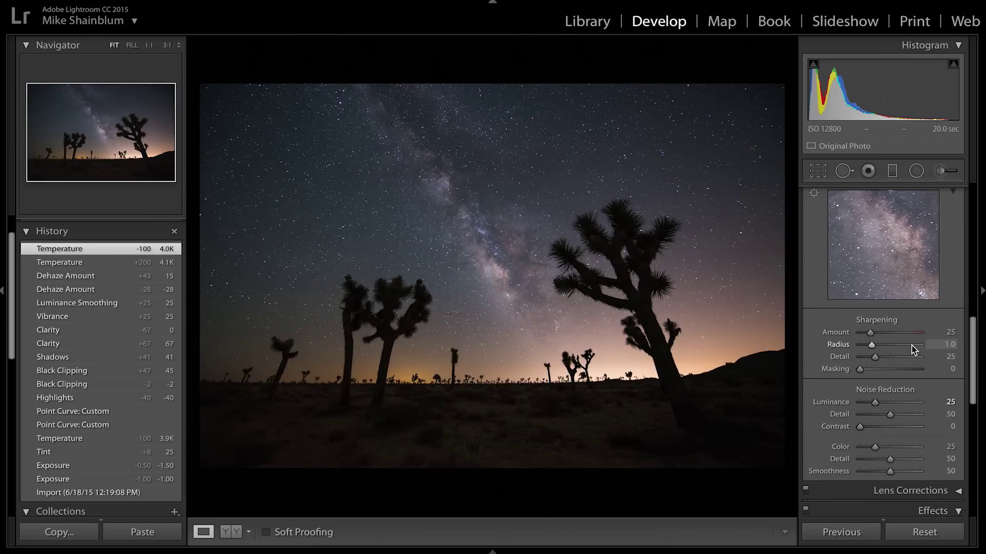
pyautogui.scroll(10, 913, 349)
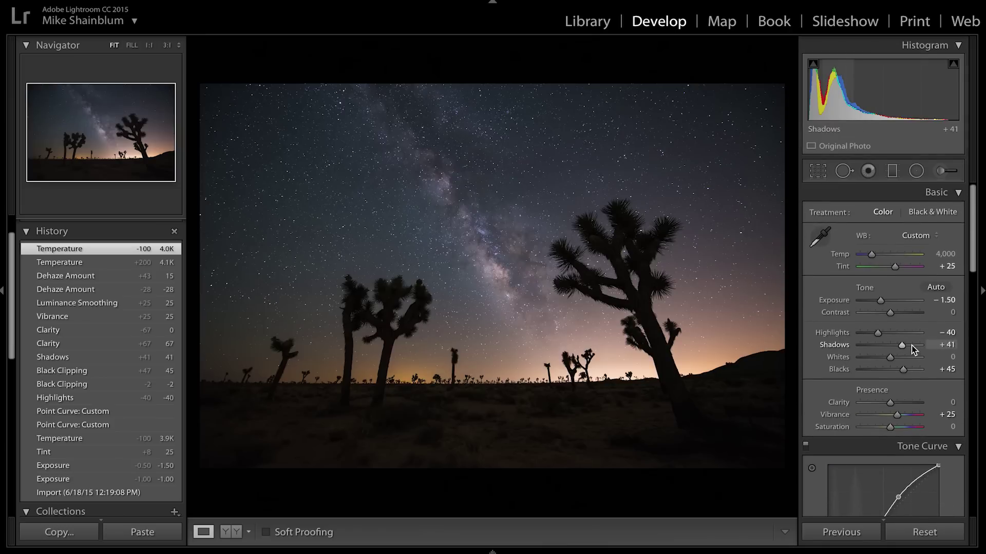
# - Draw a large radial filter oval from the foreground over the sky, shifted slightly right
pyautogui.click(921, 176)
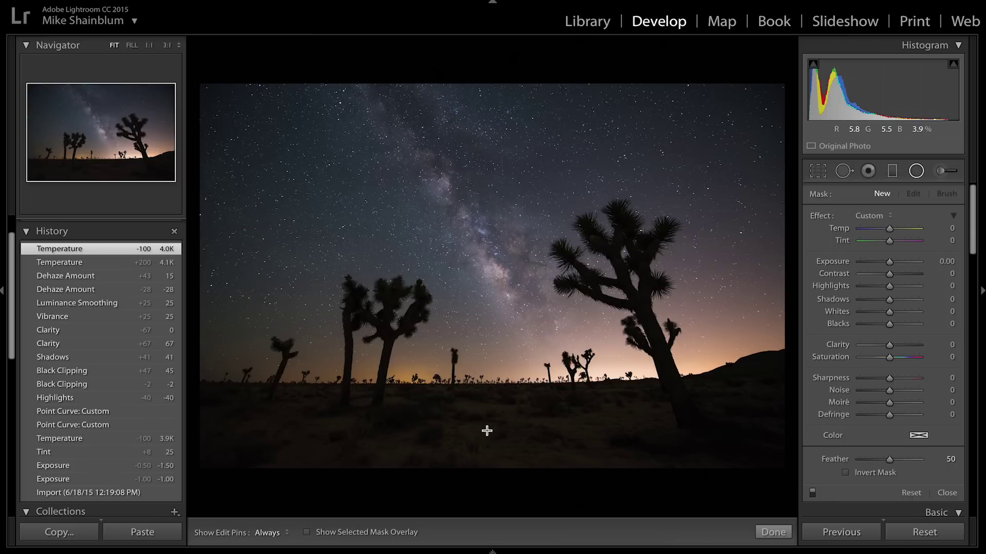
pyautogui.moveTo(486, 432); pyautogui.dragTo(810, 104)
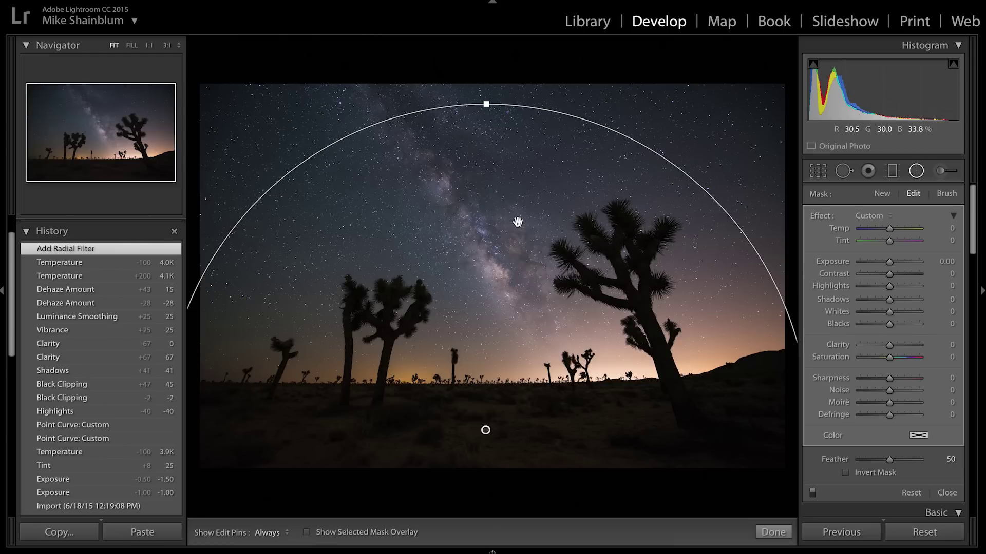
pyautogui.moveTo(486, 430)
pyautogui.mouseDown()
pyautogui.moveTo(584, 445)
pyautogui.moveTo(544, 460)
pyautogui.moveTo(495, 431)
pyautogui.mouseUp()
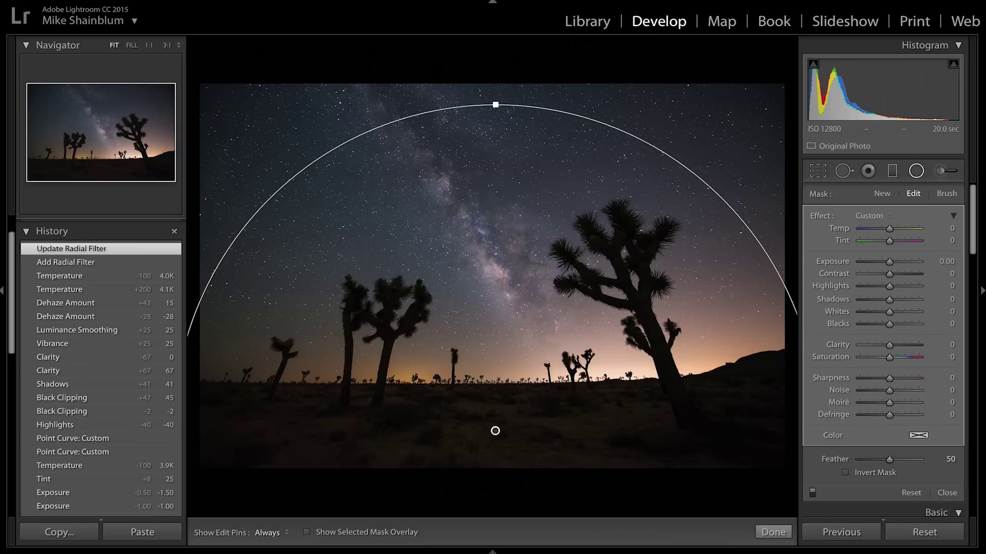
# - Reshape the oval's top edge, set Exposure −0.43 and Feather 51, and commit the radial filter
pyautogui.moveTo(495, 104); pyautogui.dragTo(519, 93)
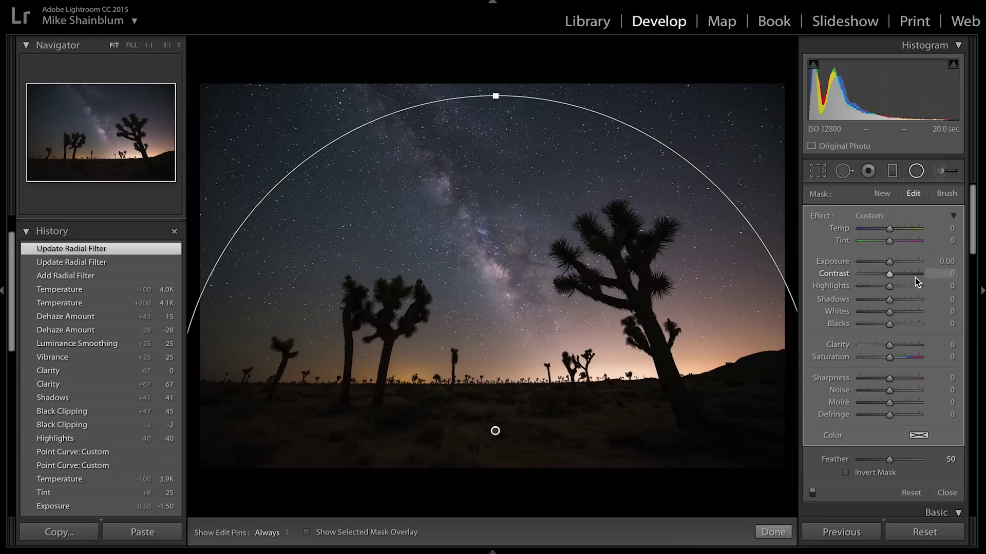
pyautogui.moveTo(883, 263); pyautogui.dragTo(887, 263)
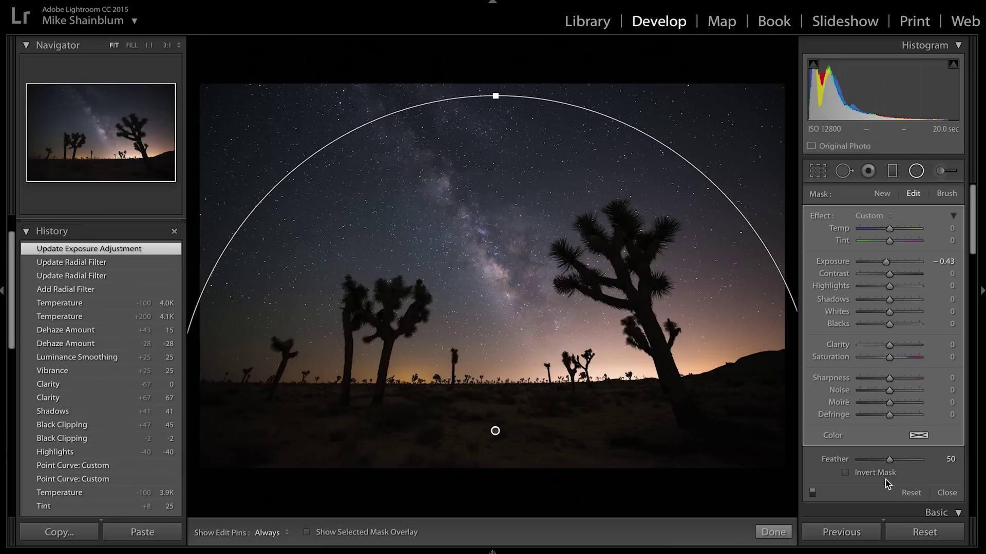
pyautogui.moveTo(854, 460); pyautogui.dragTo(891, 463)
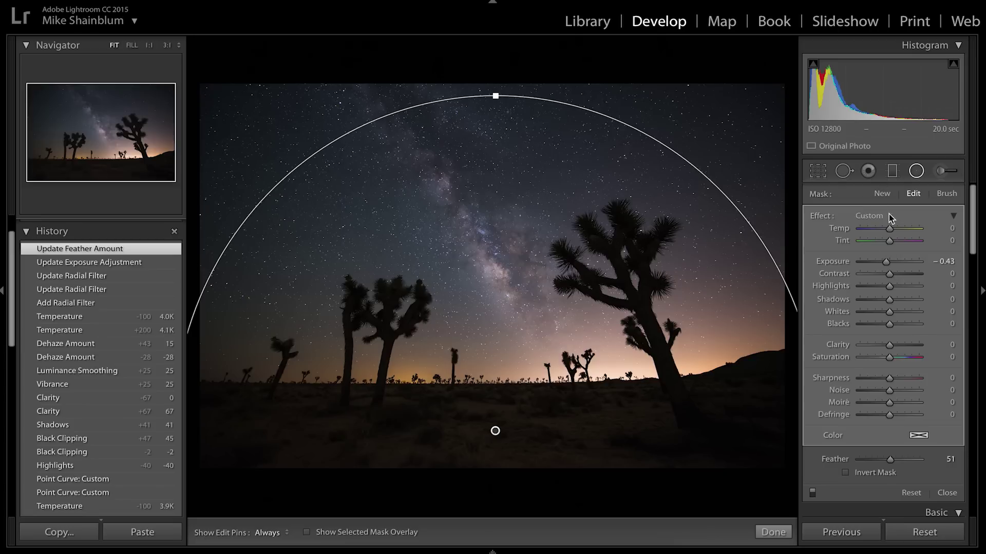
pyautogui.click(914, 176)
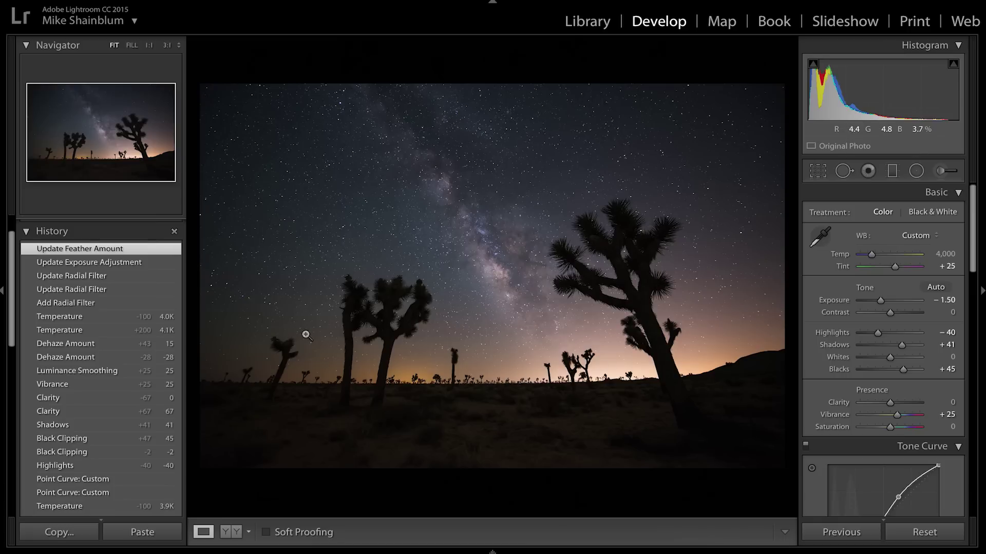
# - Draw a wide radial oval over the horizon with Shadows 52 and Clarity −46, then commit it
pyautogui.click(917, 171)
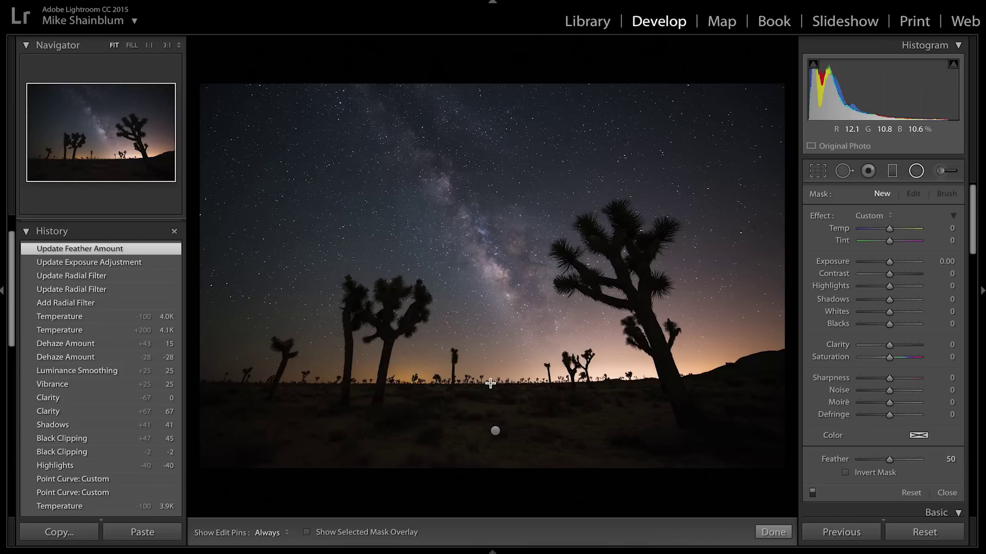
pyautogui.moveTo(490, 383)
pyautogui.mouseDown()
pyautogui.moveTo(598, 348)
pyautogui.moveTo(793, 327)
pyautogui.mouseUp()
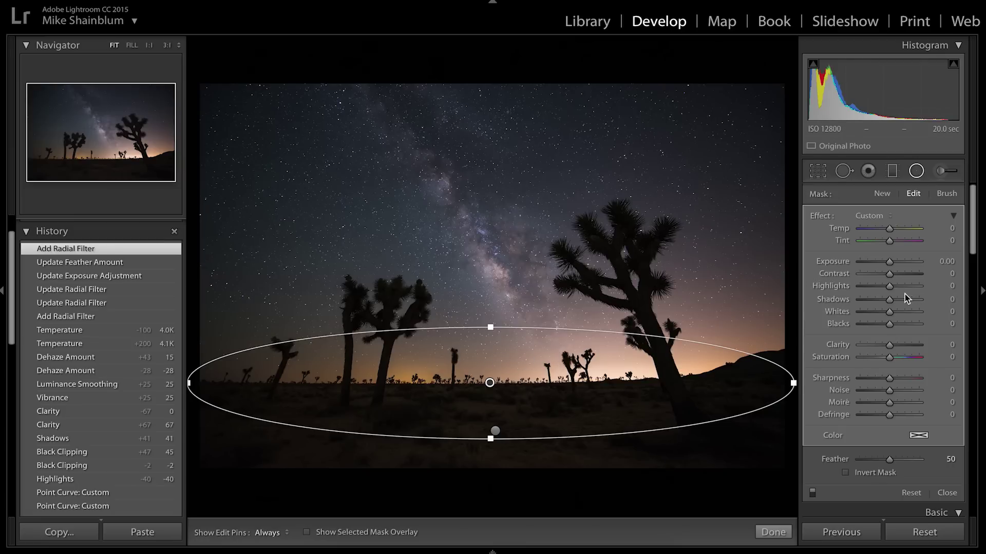
pyautogui.moveTo(902, 300); pyautogui.dragTo(905, 300)
pyautogui.moveTo(919, 297); pyautogui.dragTo(919, 297)
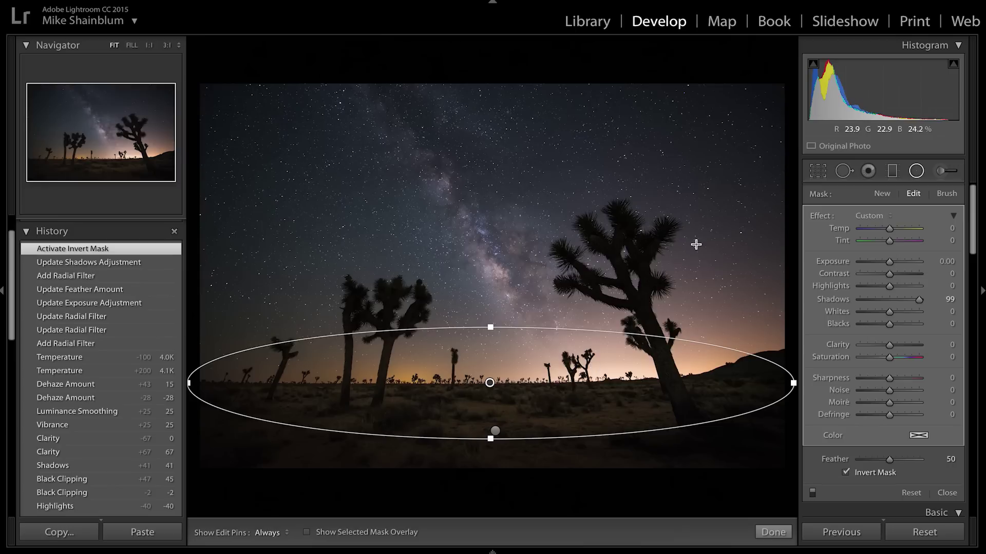
pyautogui.click(891, 303)
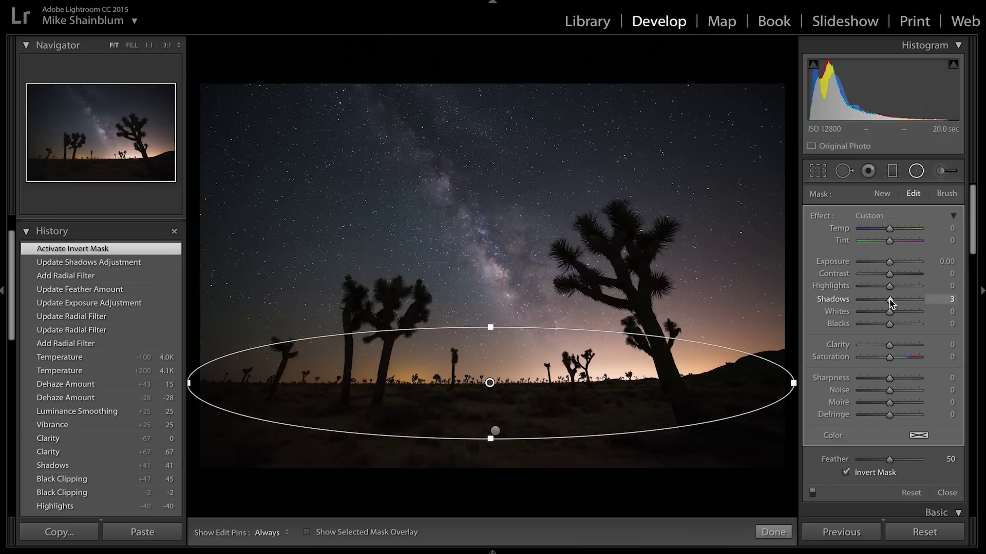
pyautogui.moveTo(890, 300); pyautogui.dragTo(904, 299)
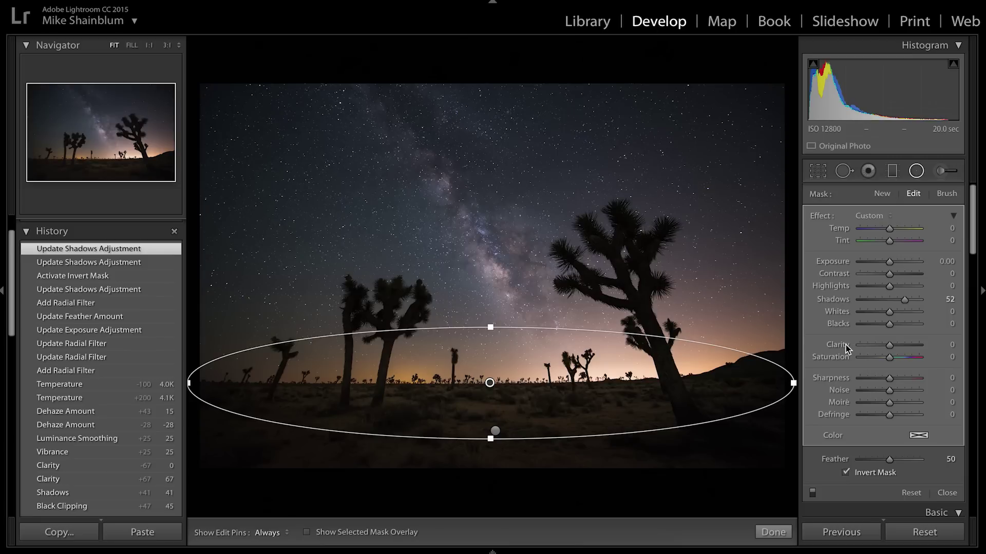
pyautogui.moveTo(880, 346); pyautogui.dragTo(875, 346)
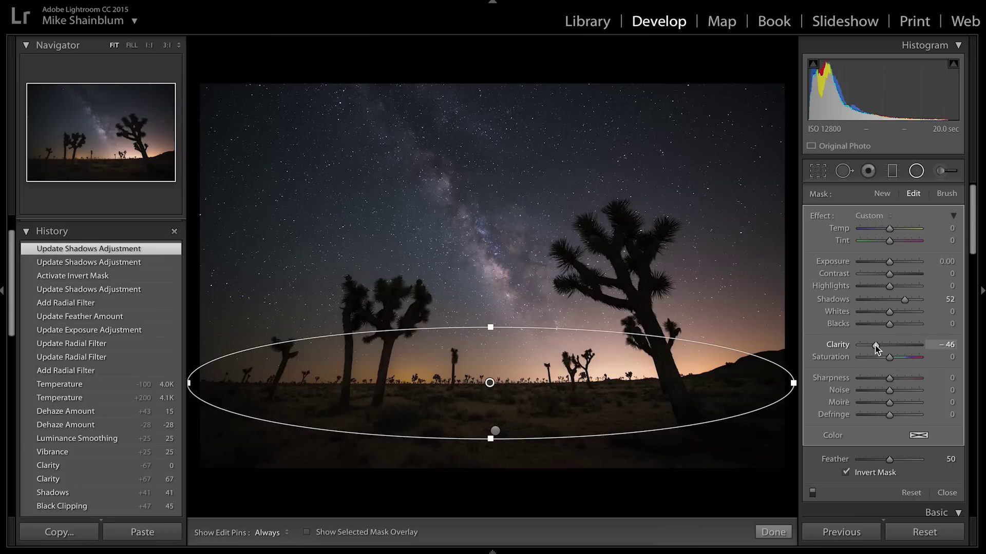
pyautogui.click(916, 170)
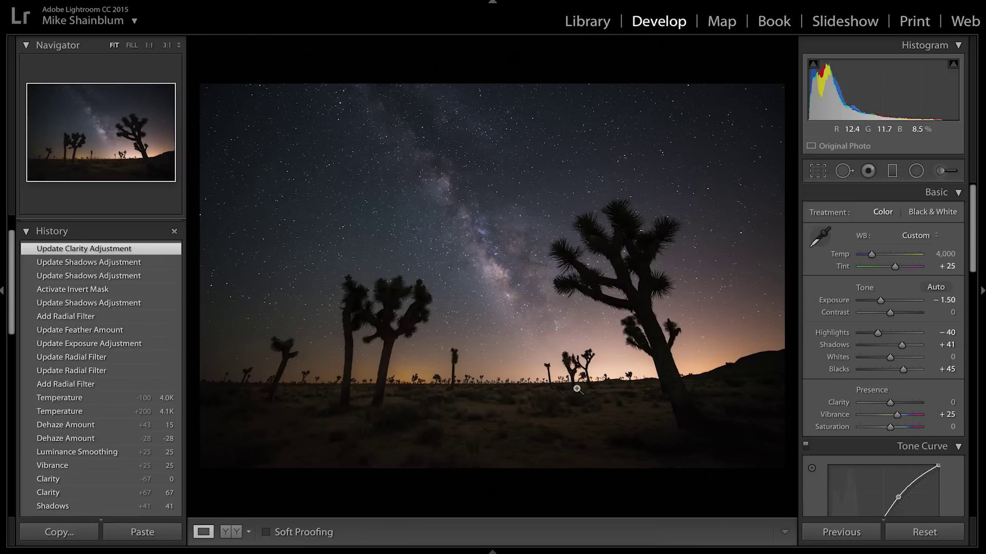
pyautogui.click(555, 385)
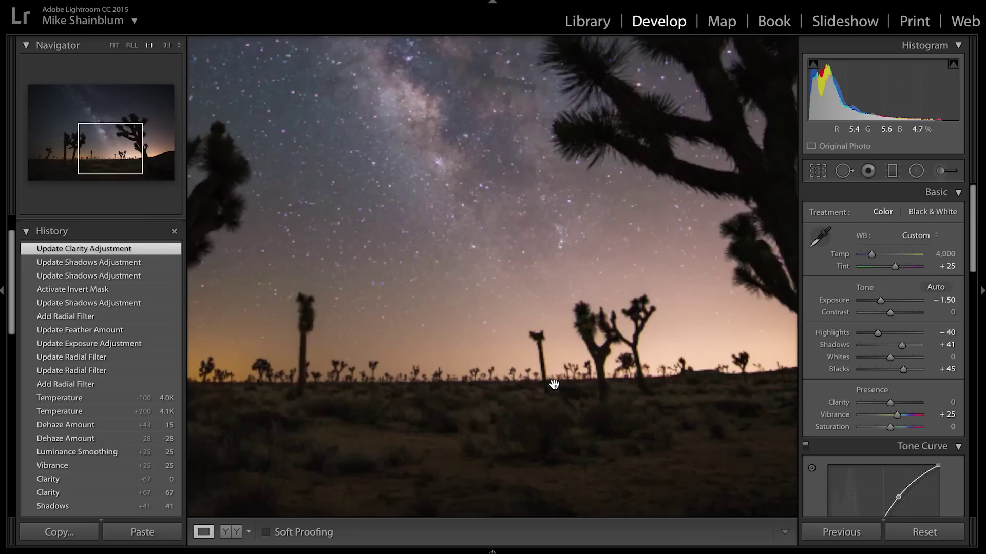
pyautogui.click(101, 292)
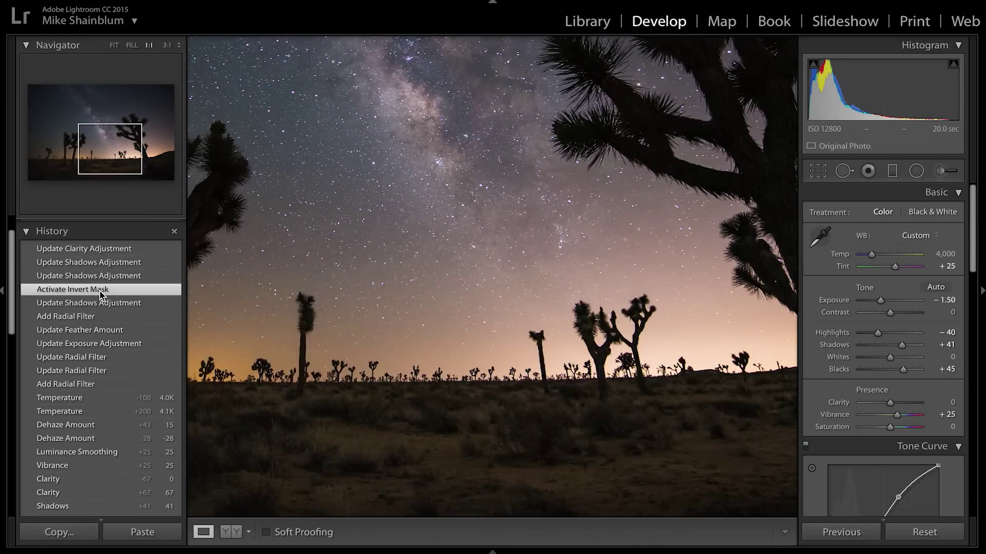
pyautogui.click(107, 303)
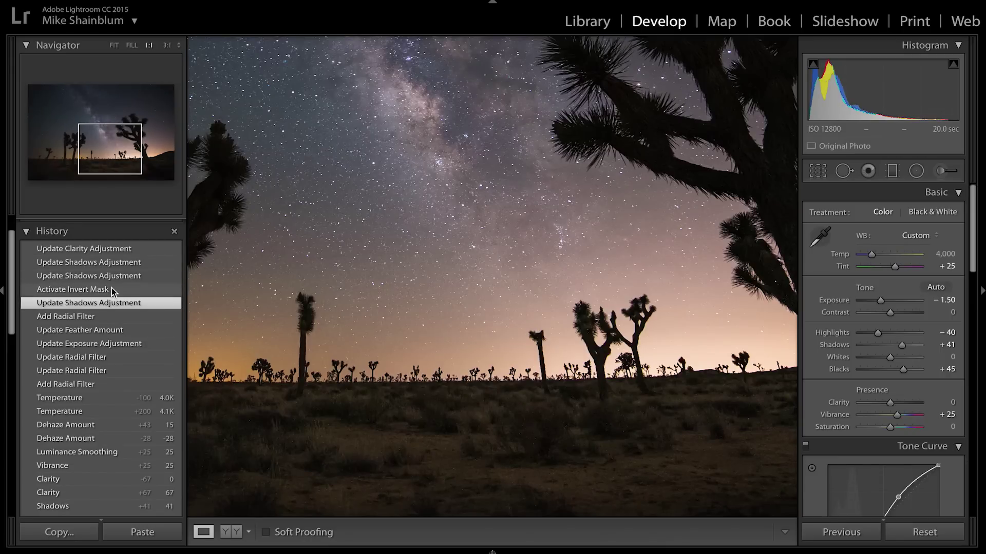
pyautogui.click(90, 317)
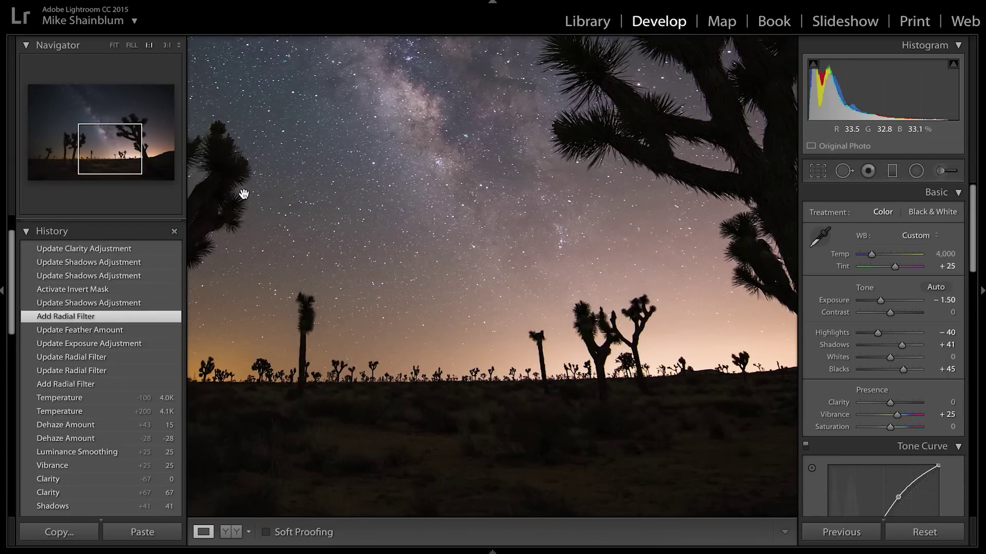
pyautogui.click(105, 249)
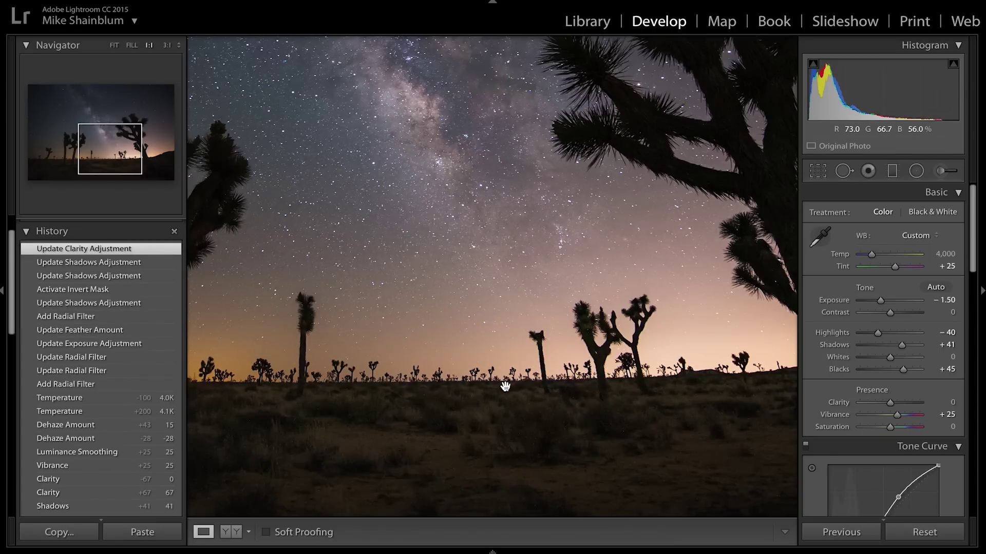
pyautogui.click(490, 381)
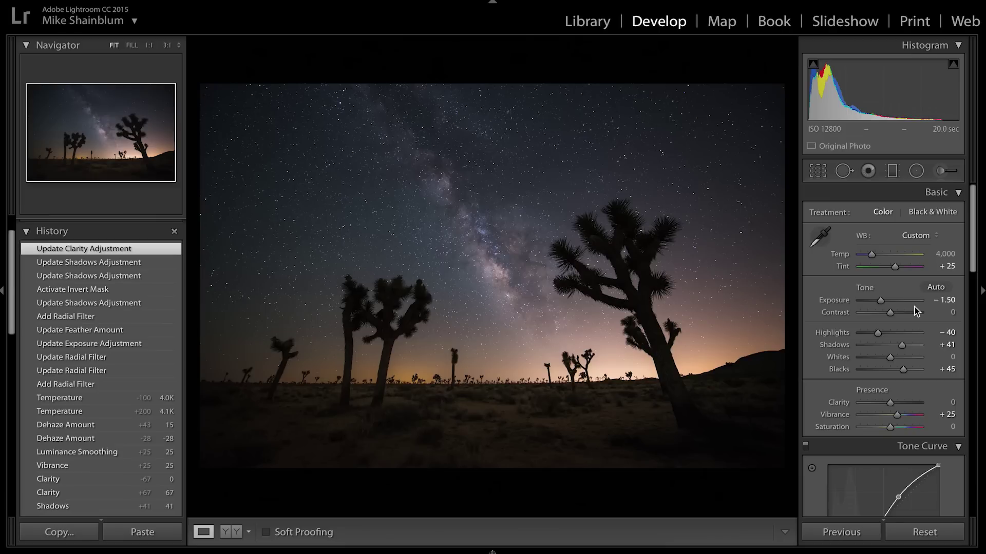
# - Preview the original import state in History, then return to the latest 'Update Clarity Adjustment' step
pyautogui.scroll(-5, 110, 354)
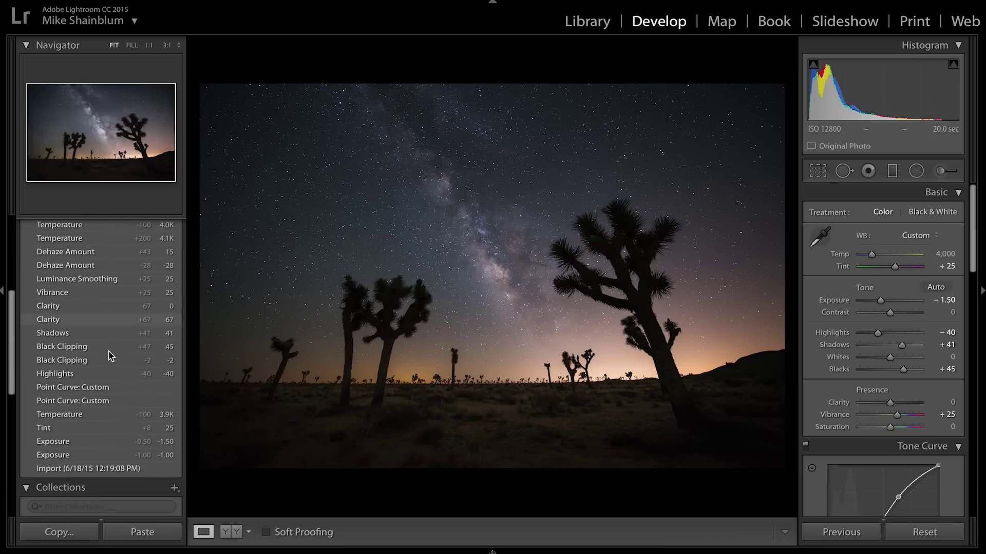
pyautogui.click(101, 470)
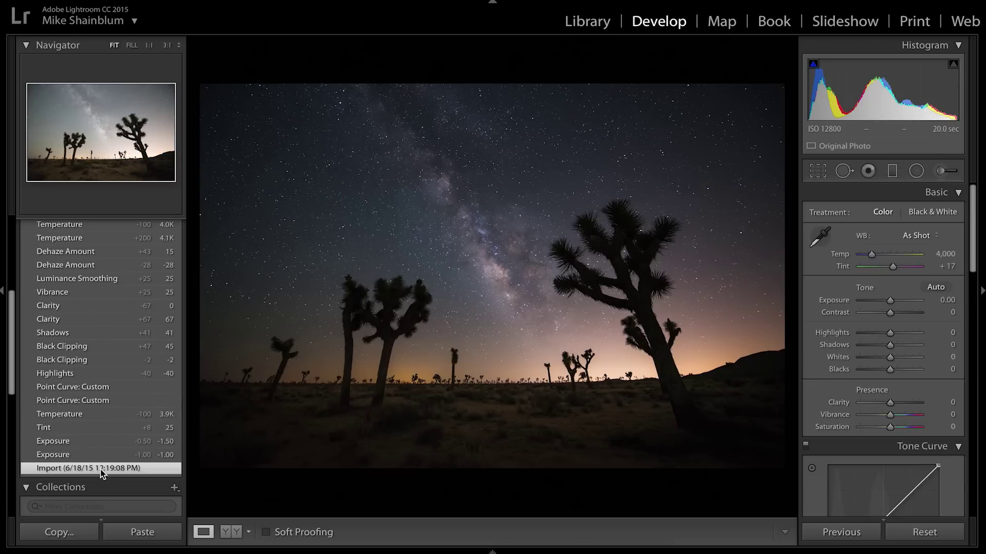
pyautogui.scroll(10, 102, 457)
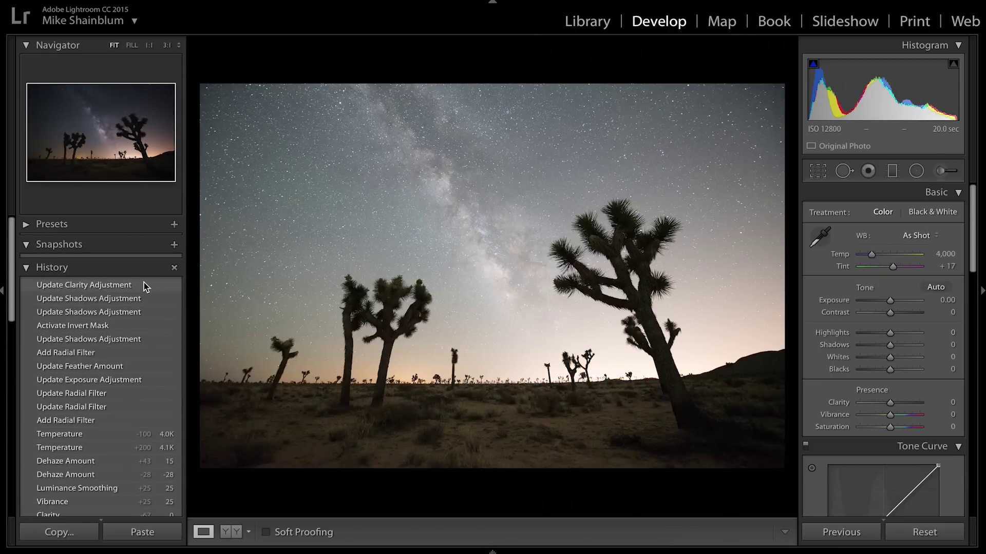
pyautogui.click(146, 286)
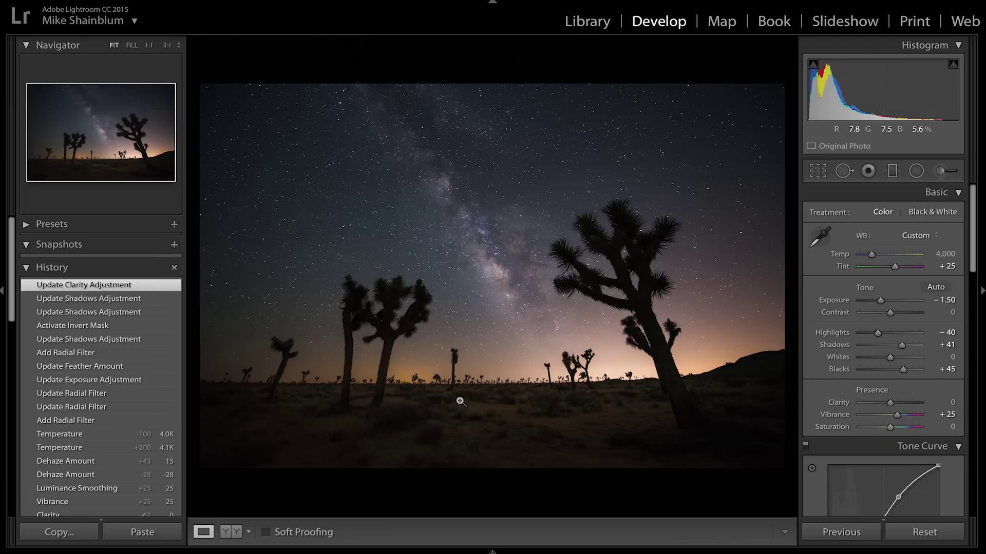
pyautogui.click(945, 173)
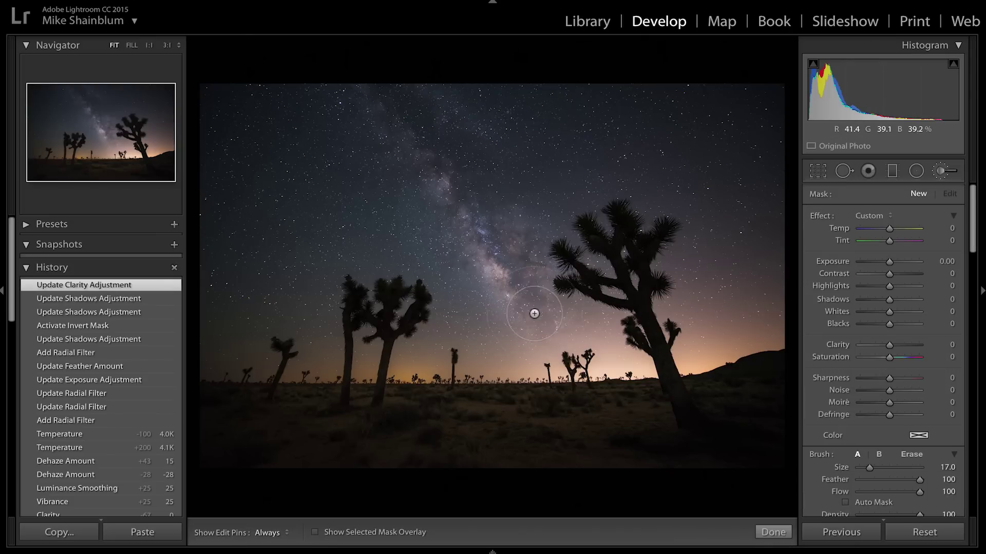
# - Brush over the Milky Way with Clarity 15, Saturation 26 and Noise 20, then view at 1:1
pyautogui.press('h')
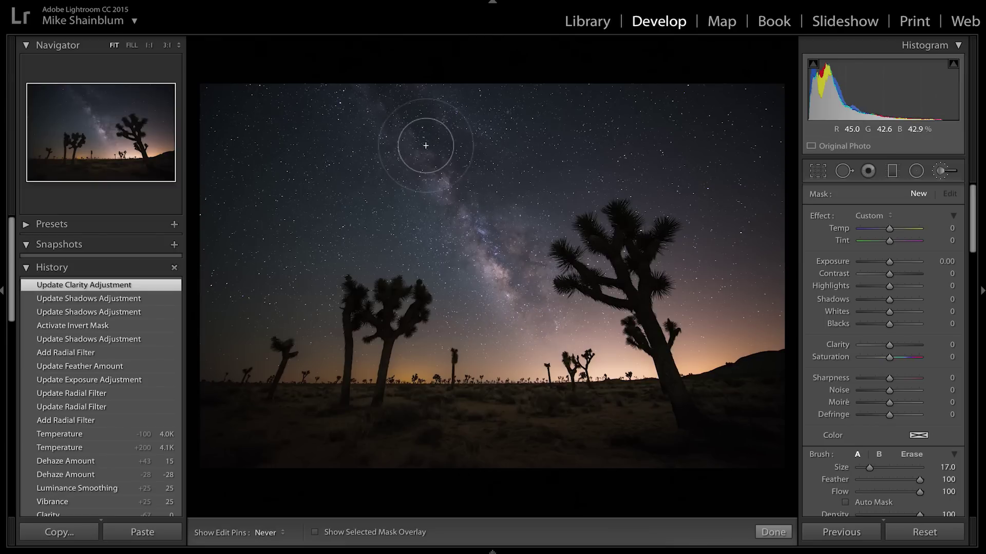
pyautogui.press('h')
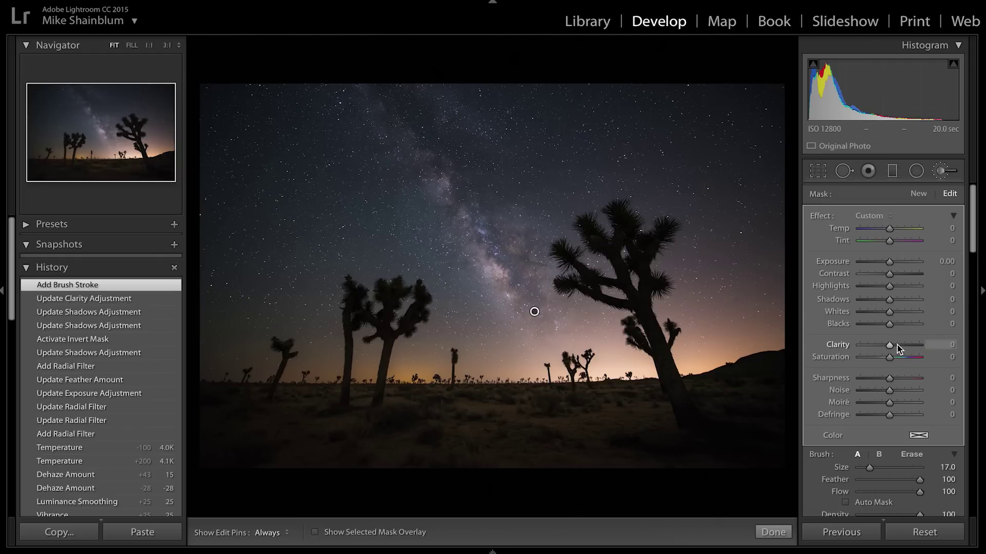
pyautogui.moveTo(897, 349); pyautogui.dragTo(894, 348)
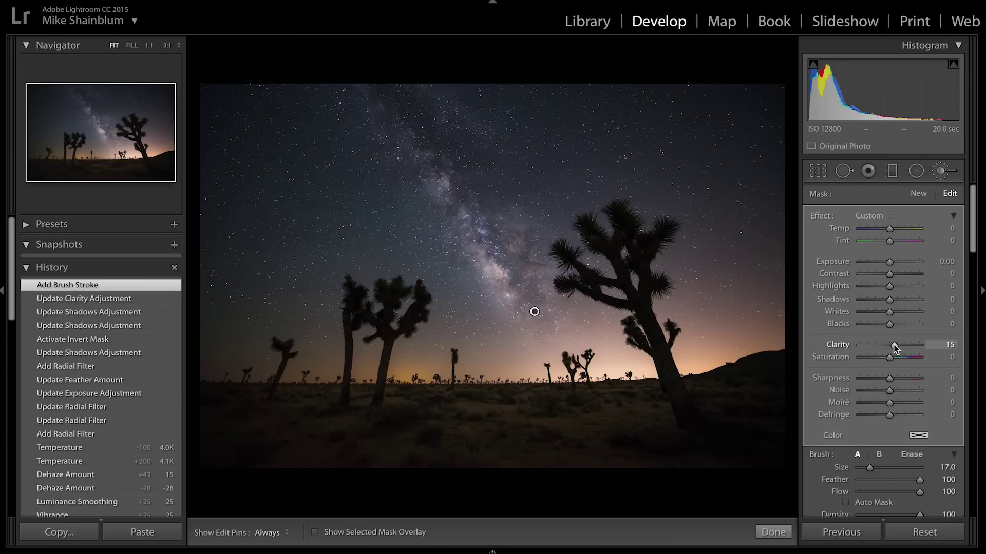
pyautogui.moveTo(894, 348); pyautogui.dragTo(894, 348)
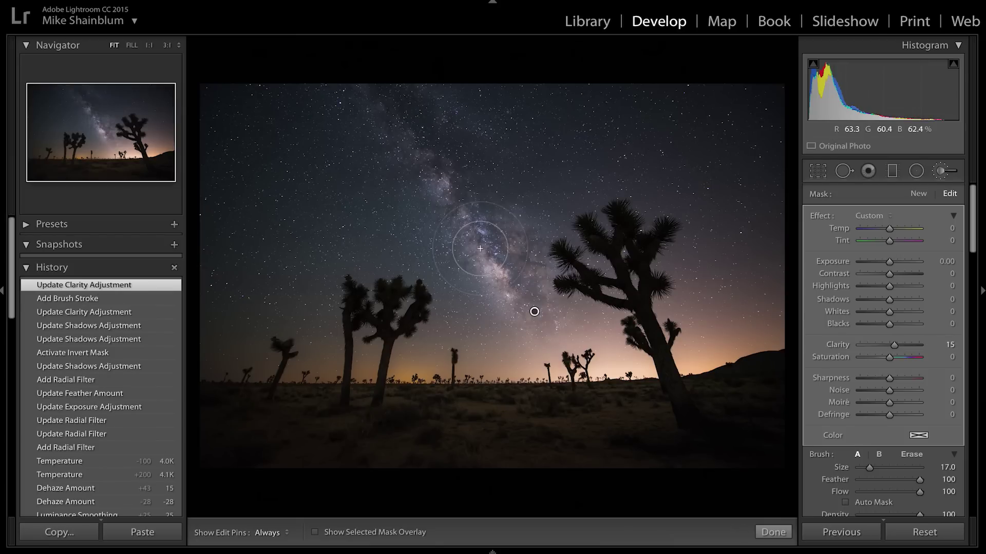
pyautogui.click(897, 358)
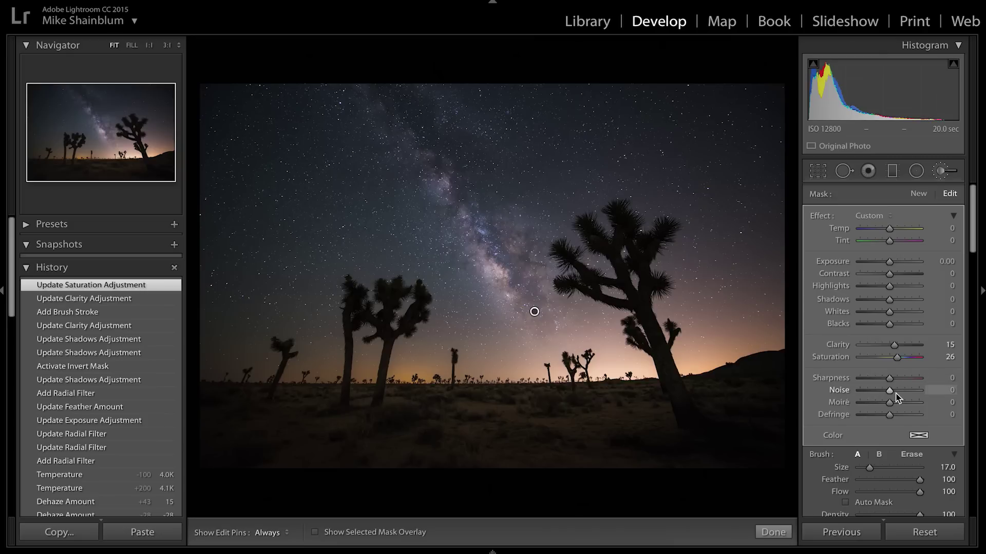
pyautogui.moveTo(896, 394); pyautogui.dragTo(896, 393)
pyautogui.click(943, 171)
pyautogui.click(509, 240)
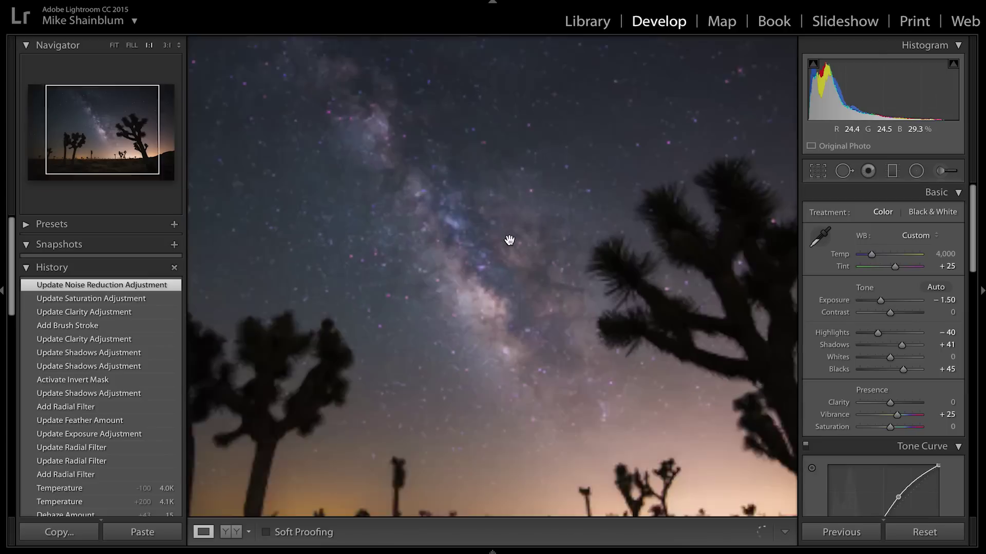
pyautogui.click(104, 332)
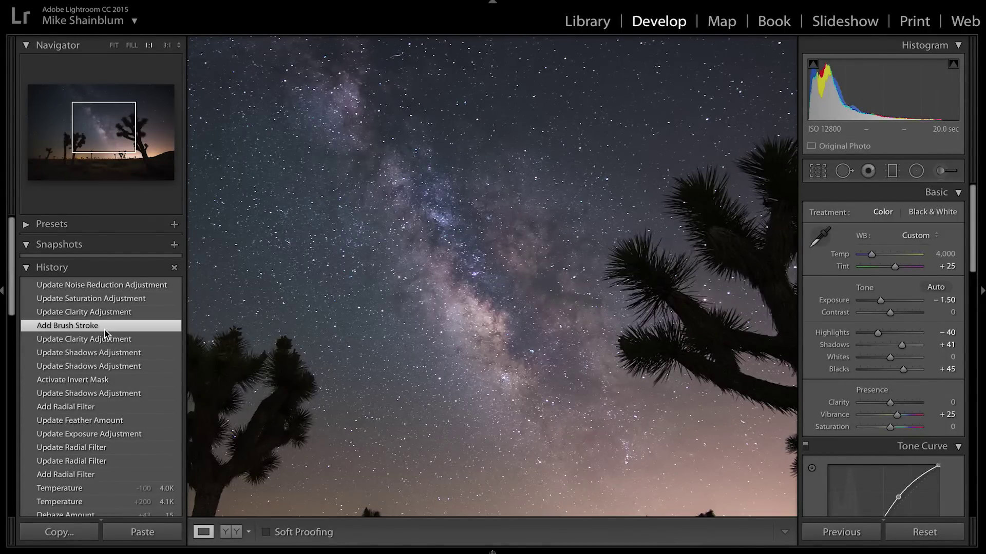
pyautogui.click(127, 286)
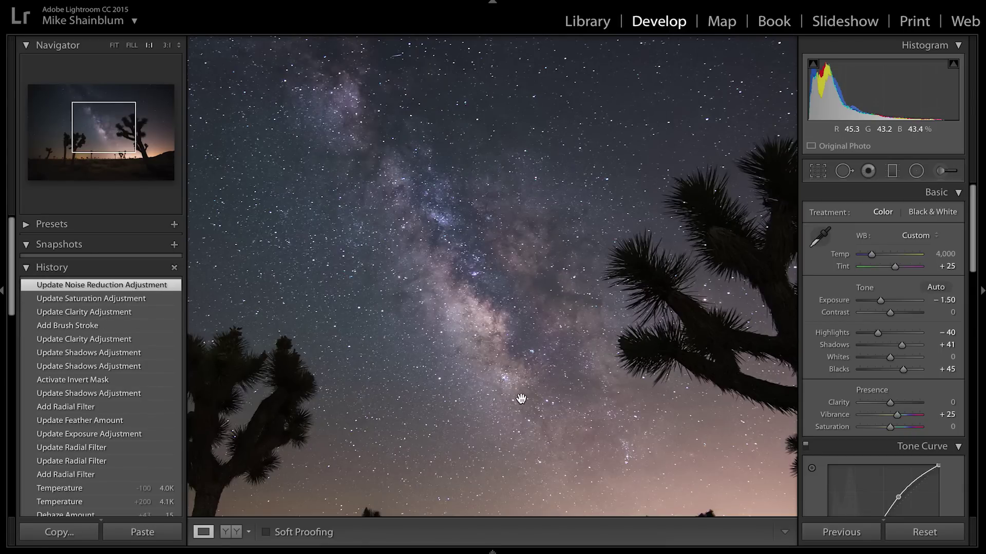
pyautogui.click(547, 349)
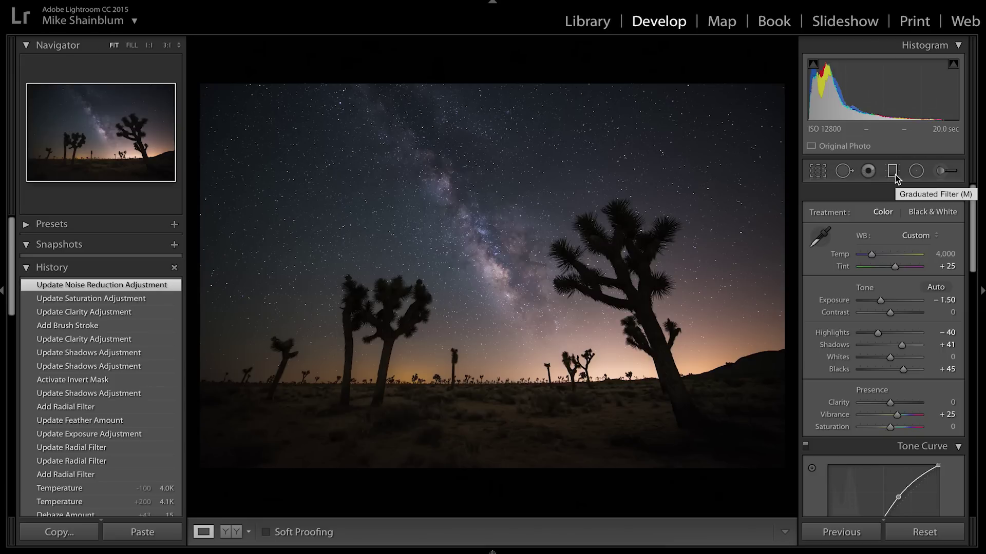
pyautogui.click(893, 172)
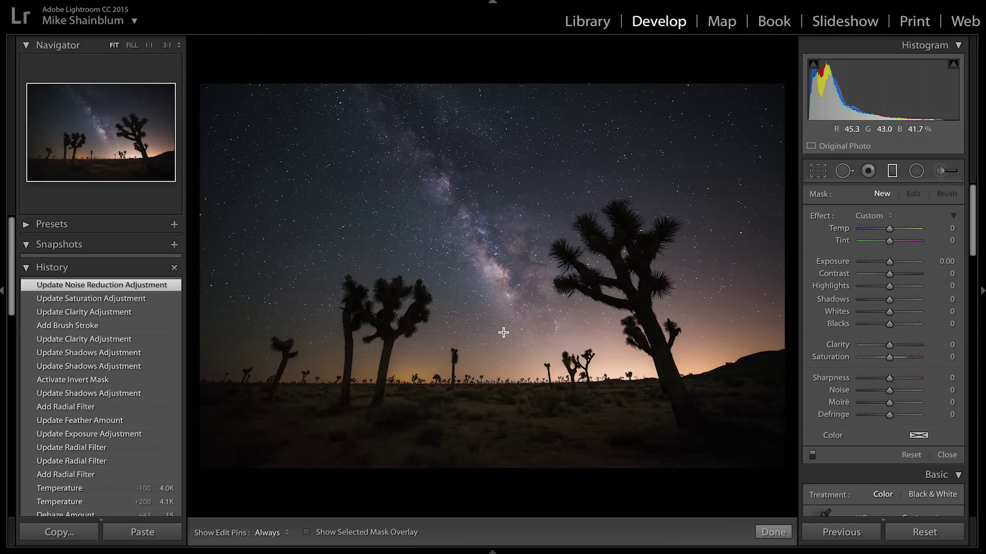
# - Drag a graduated filter down across the horizon with Contrast 56, Exposure 0.30, Highlights −15, Shadows 55
pyautogui.moveTo(502, 338); pyautogui.dragTo(500, 451)
pyautogui.moveTo(501, 449); pyautogui.dragTo(501, 449)
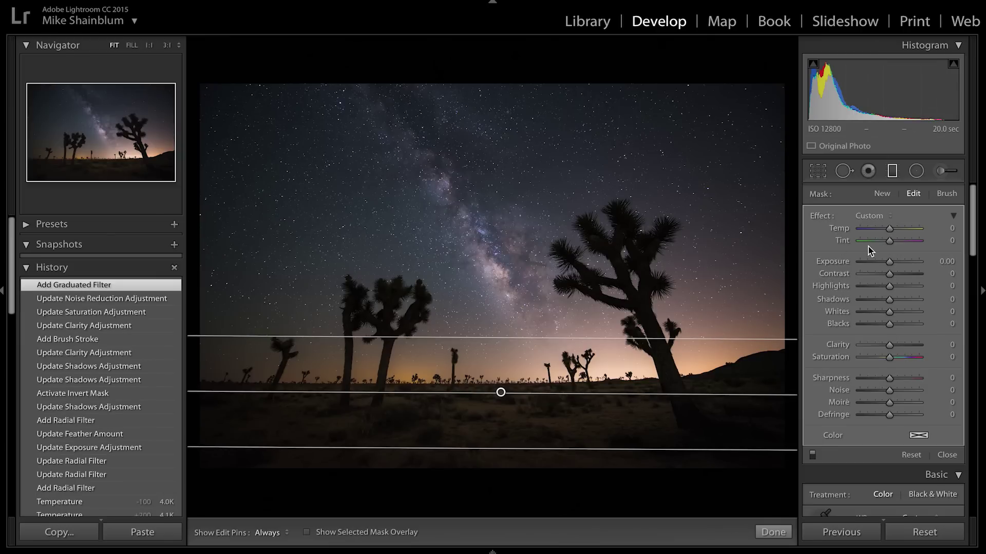
pyautogui.moveTo(908, 277); pyautogui.dragTo(905, 275)
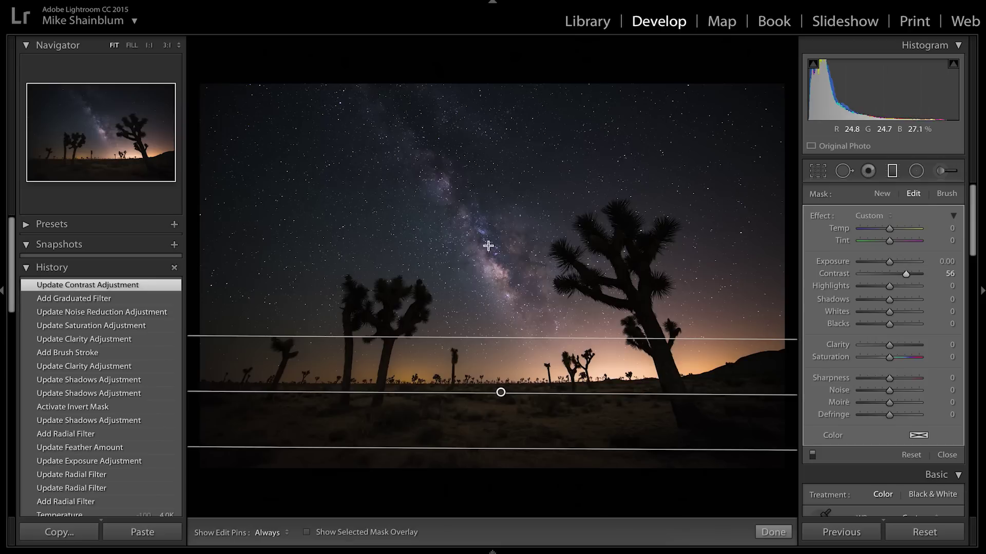
pyautogui.moveTo(502, 391); pyautogui.dragTo(501, 381)
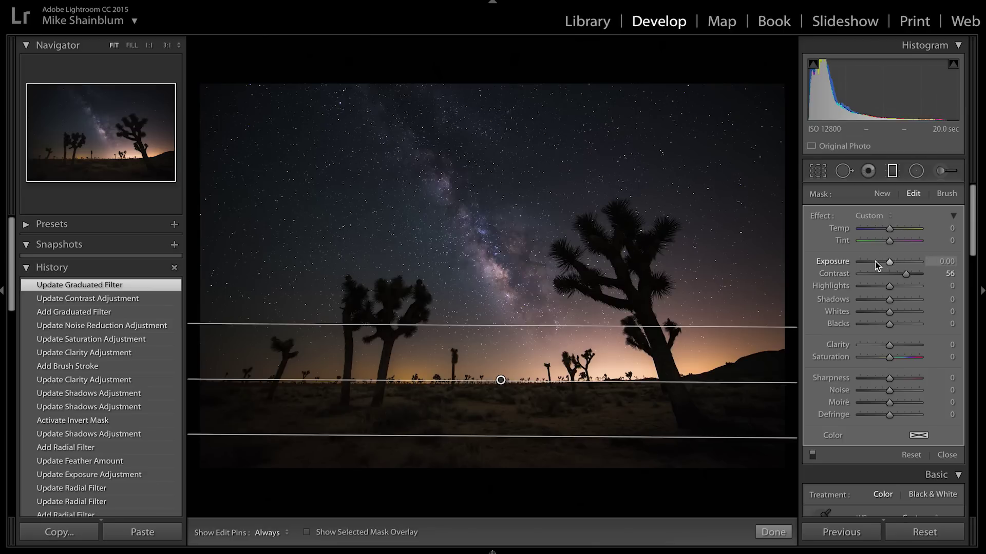
pyautogui.moveTo(893, 264); pyautogui.dragTo(892, 262)
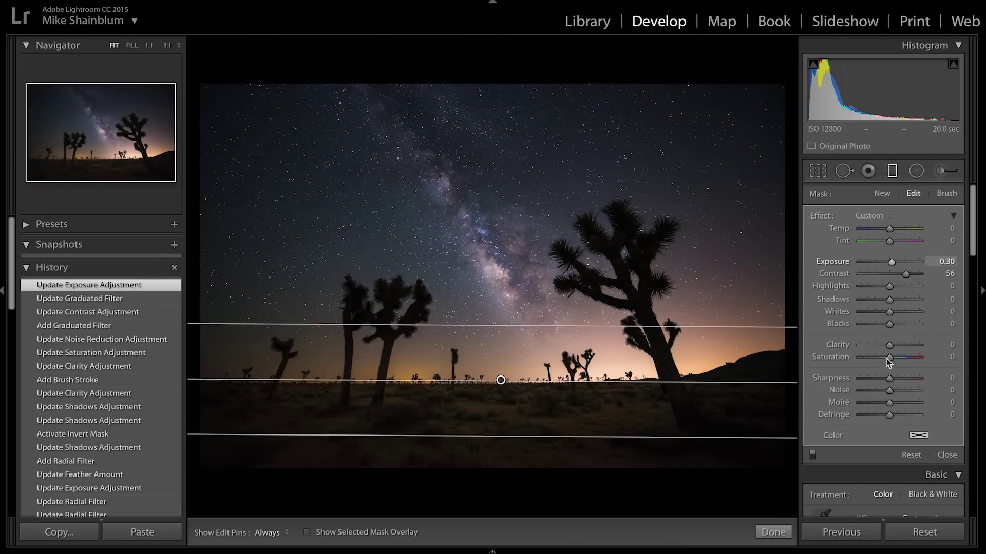
pyautogui.moveTo(886, 285); pyautogui.dragTo(885, 285)
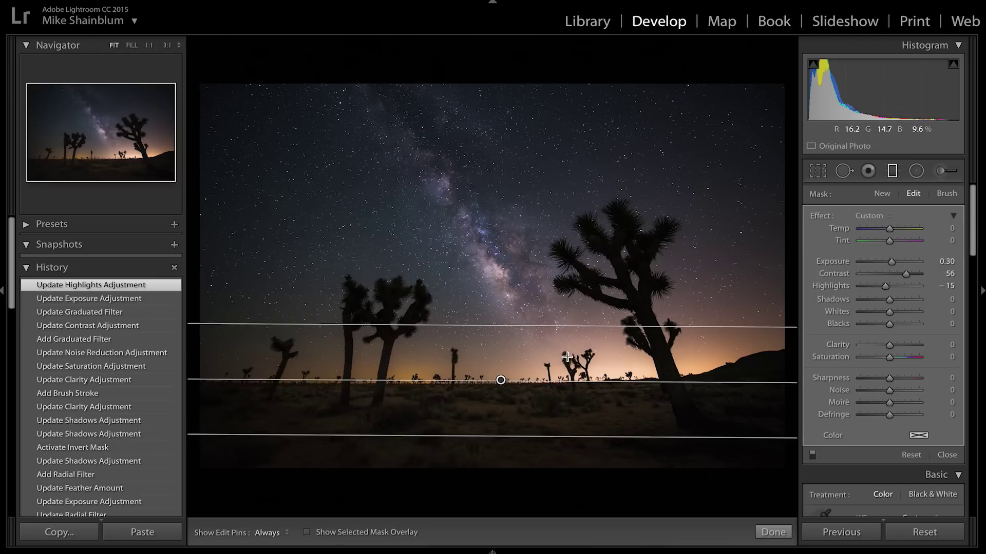
pyautogui.moveTo(899, 303); pyautogui.dragTo(904, 297)
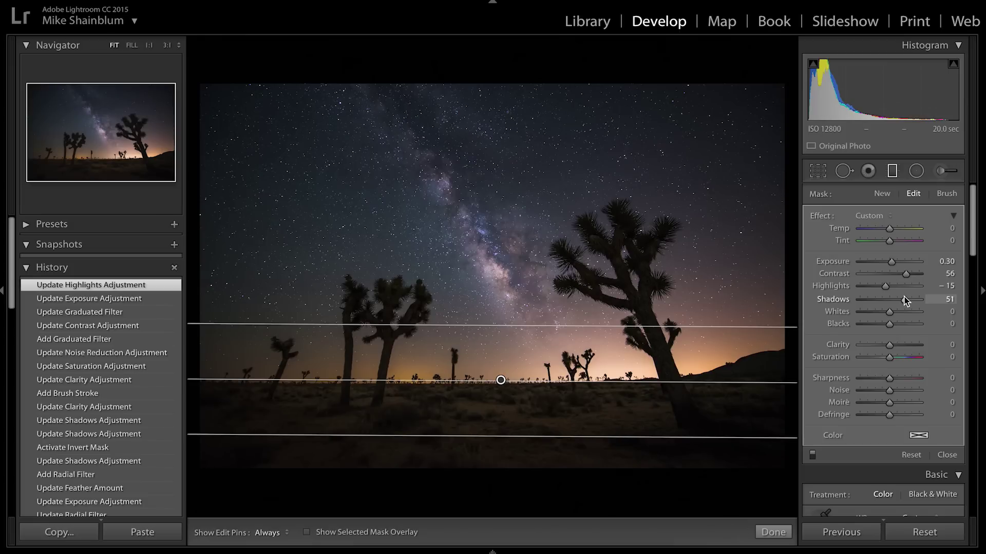
pyautogui.moveTo(904, 296); pyautogui.dragTo(905, 297)
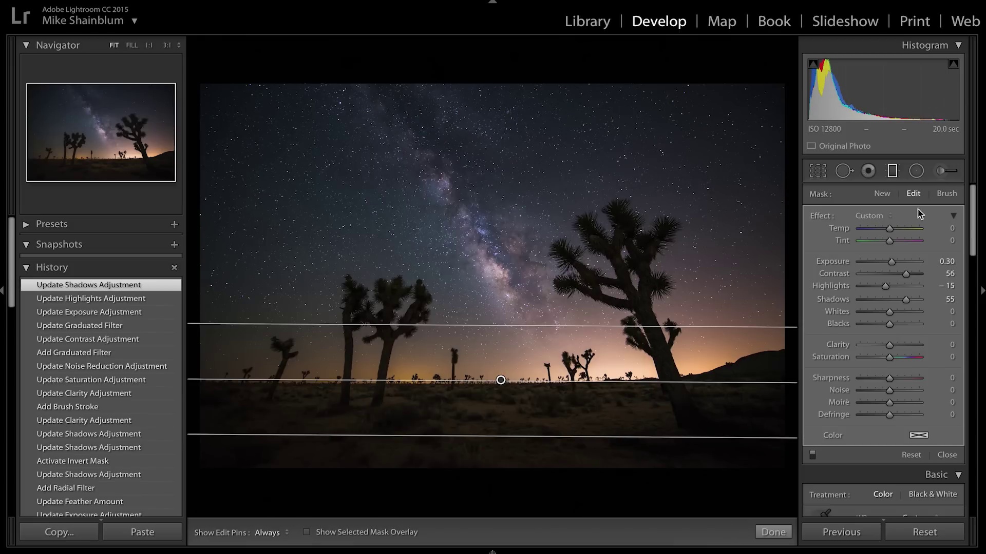
pyautogui.click(892, 171)
pyautogui.click(622, 253)
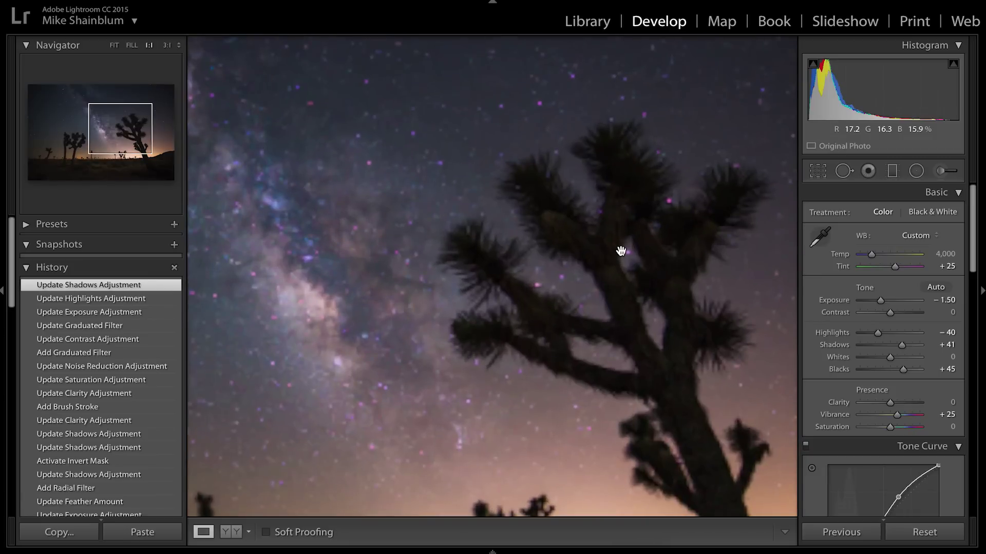
pyautogui.moveTo(572, 371); pyautogui.dragTo(451, 213)
pyautogui.moveTo(613, 209); pyautogui.dragTo(581, 292)
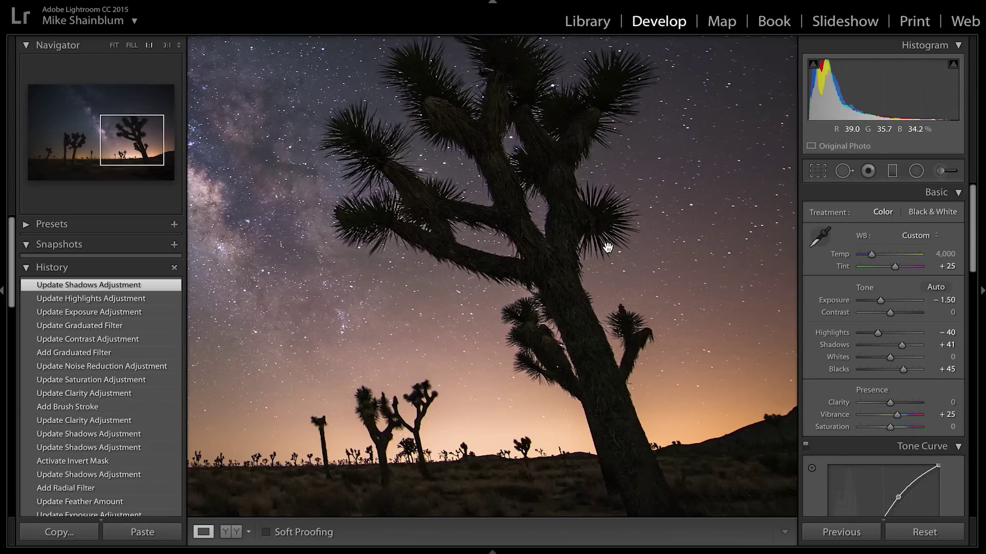
pyautogui.moveTo(528, 145); pyautogui.dragTo(521, 172)
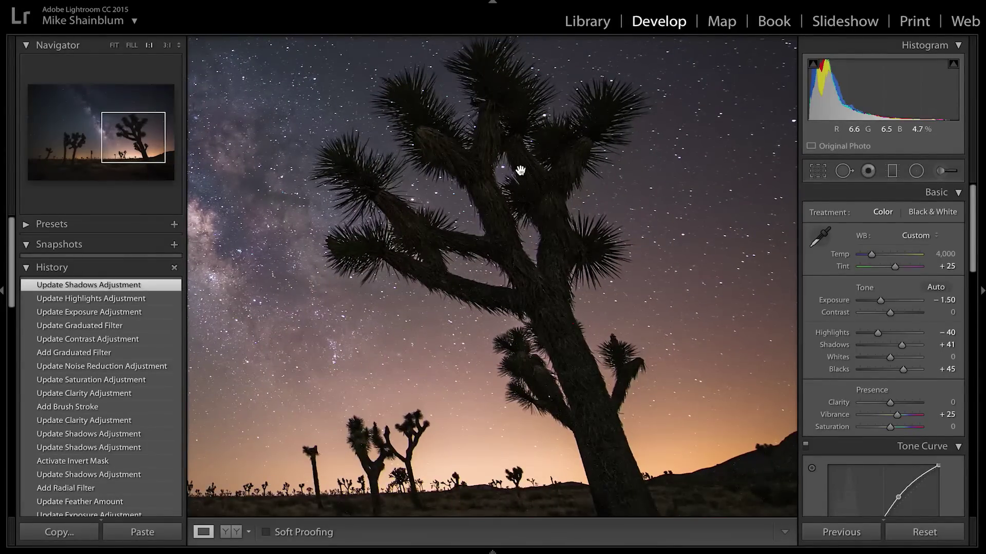
pyautogui.click(471, 228)
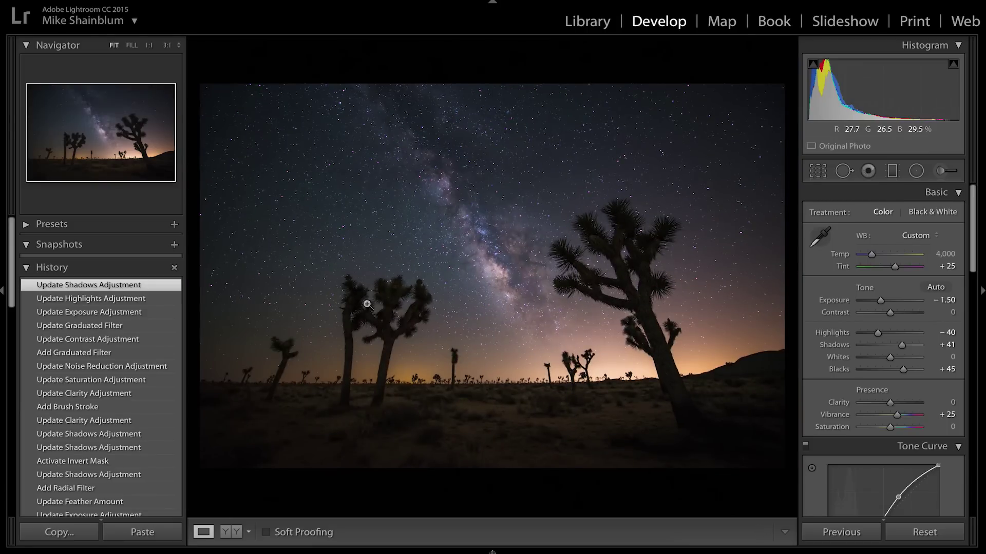
pyautogui.click(893, 171)
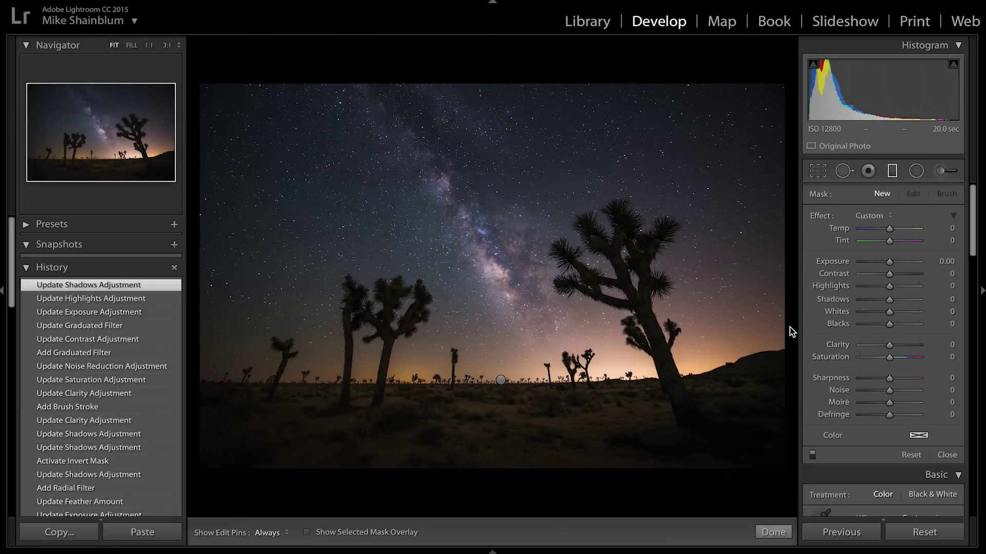
# - Lower the horizon graduated filter's Shadows to 26, close it, and zoom 1:1 on the large Joshua tree
pyautogui.click(501, 380)
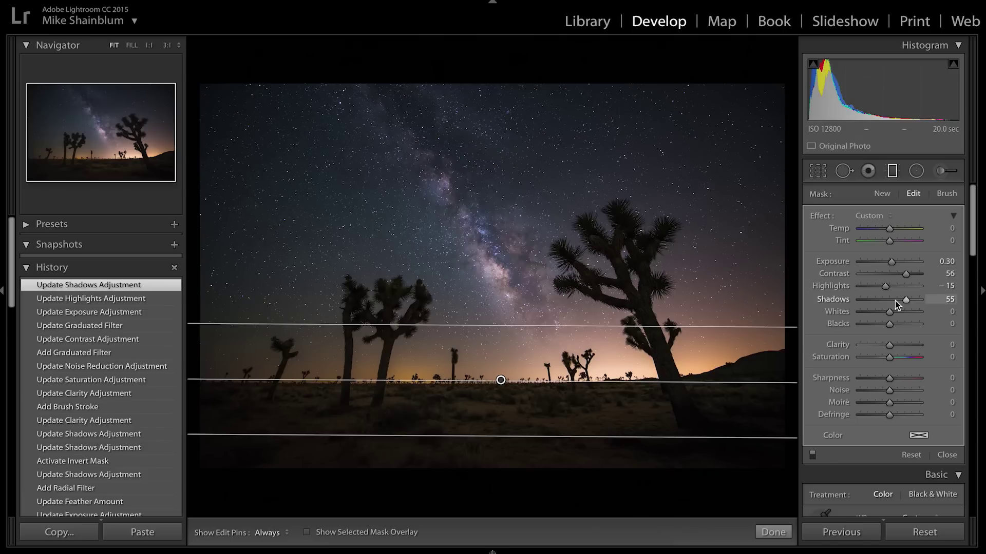
pyautogui.moveTo(899, 303); pyautogui.dragTo(897, 304)
pyautogui.press('m')
pyautogui.click(636, 279)
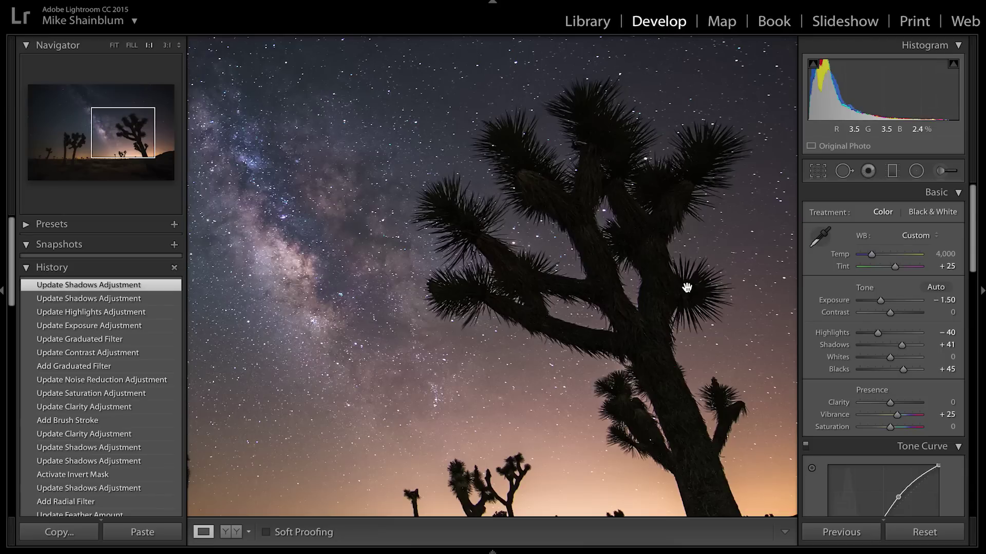
# - Fit the whole photo, trial global Clarity at −56, then undo it back to 0
pyautogui.click(687, 288)
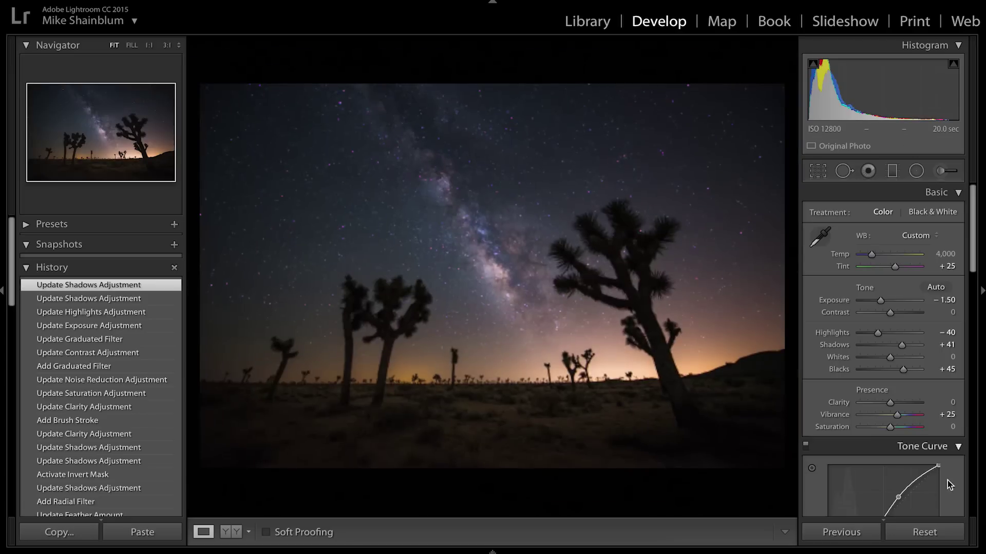
pyautogui.click(872, 404)
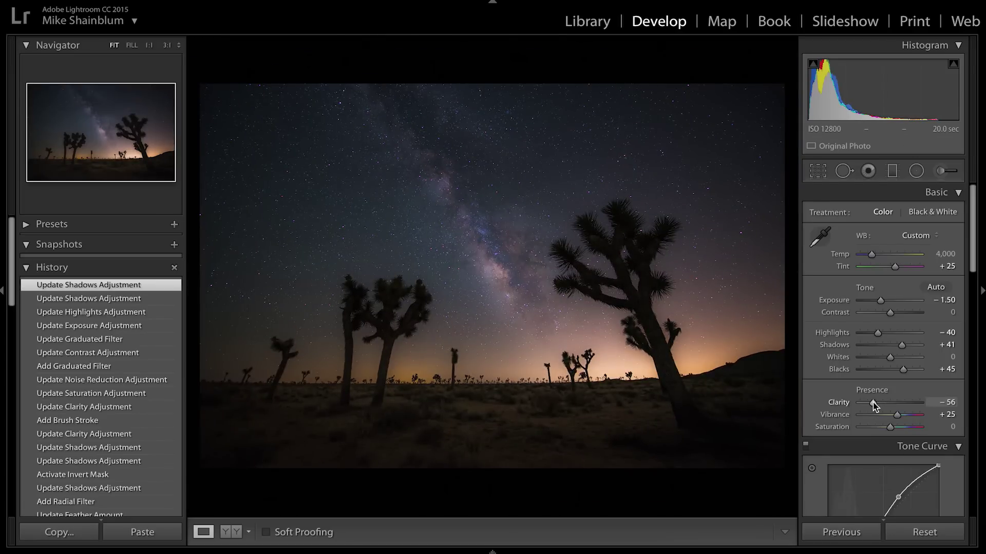
pyautogui.hotkey('ctrl', 'z')
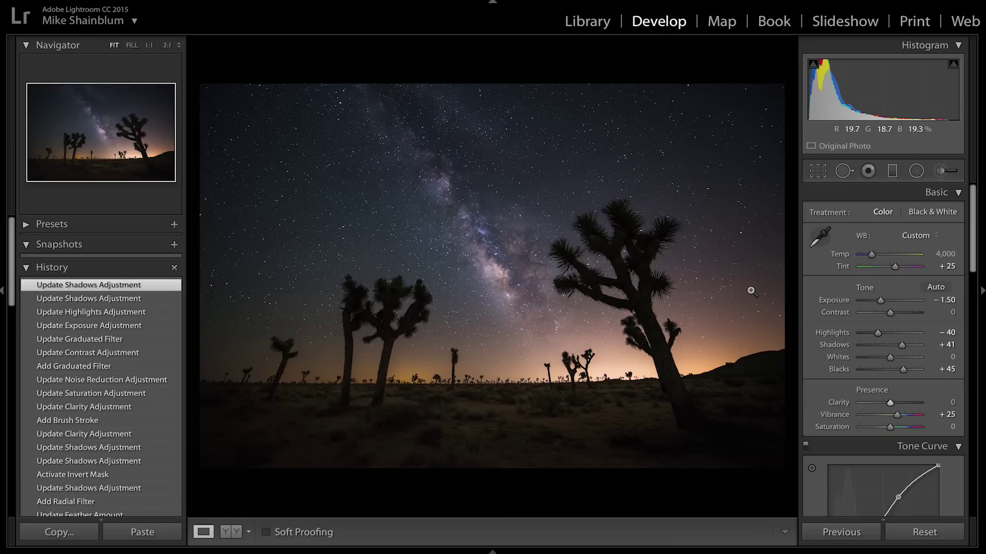
# - Paint a small-brush mask along the horizon trees and set its Clarity to about −55
pyautogui.click(946, 169)
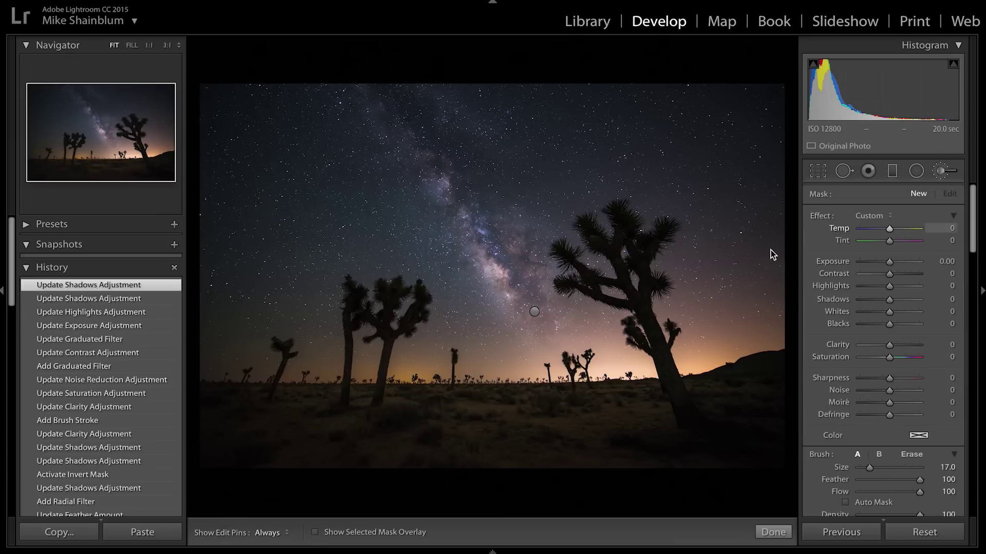
pyautogui.scroll(-3, 688, 181)
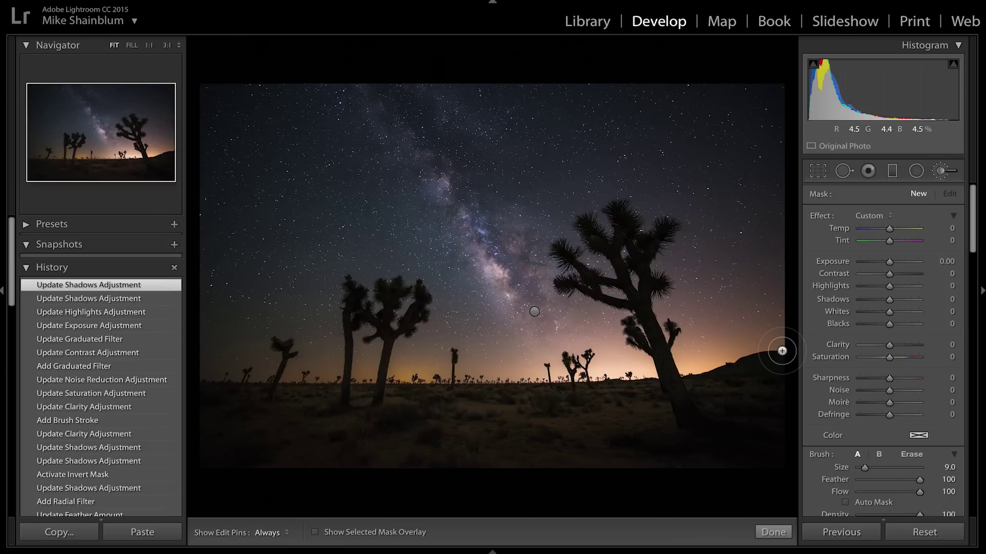
pyautogui.press('h')
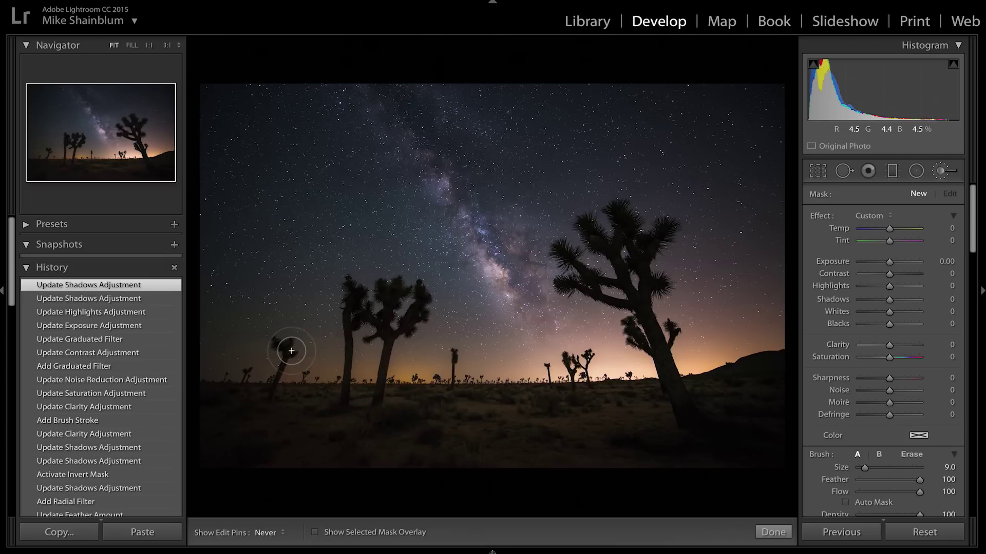
pyautogui.moveTo(274, 370); pyautogui.dragTo(196, 379)
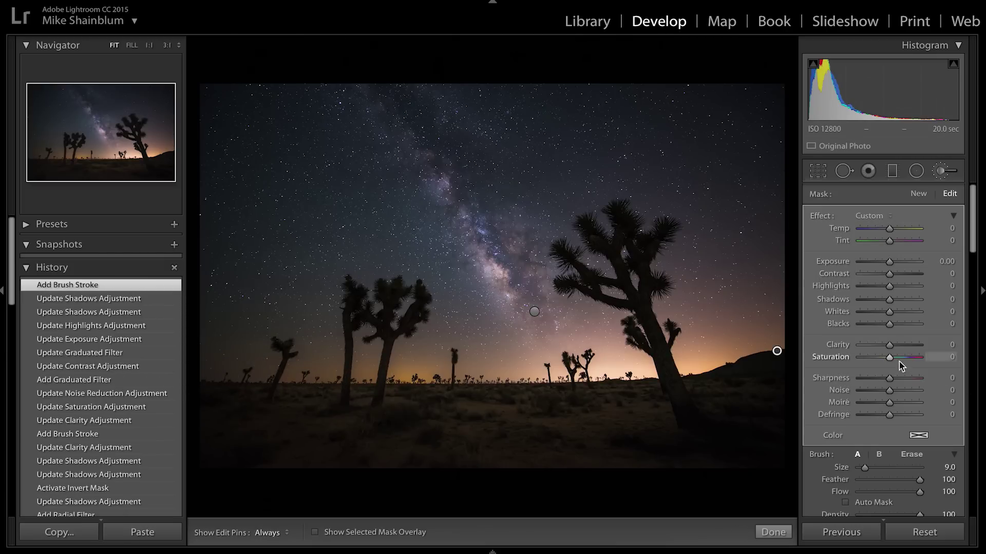
pyautogui.click(874, 345)
pyautogui.moveTo(863, 347); pyautogui.dragTo(809, 358)
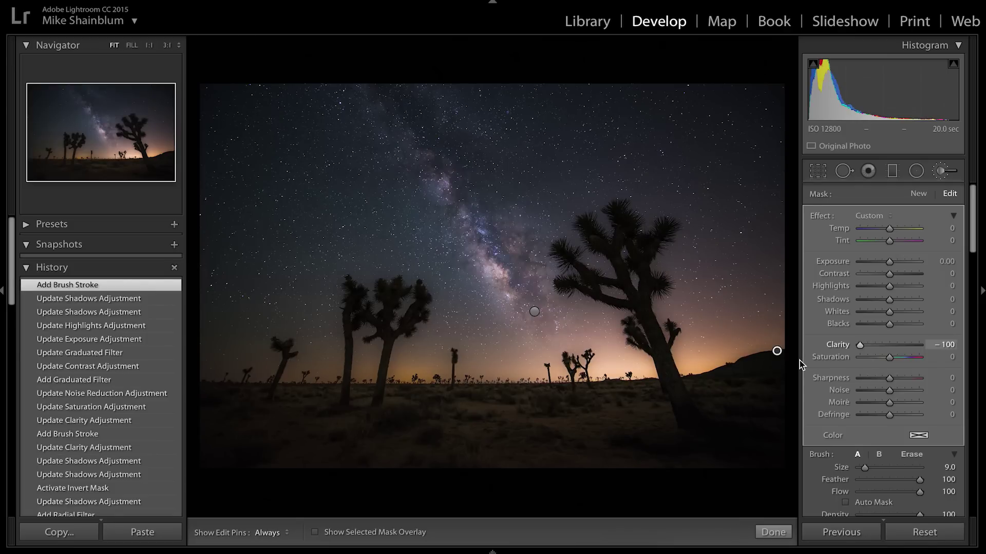
pyautogui.moveTo(858, 348)
pyautogui.mouseDown()
pyautogui.moveTo(886, 345)
pyautogui.moveTo(874, 348)
pyautogui.mouseUp()
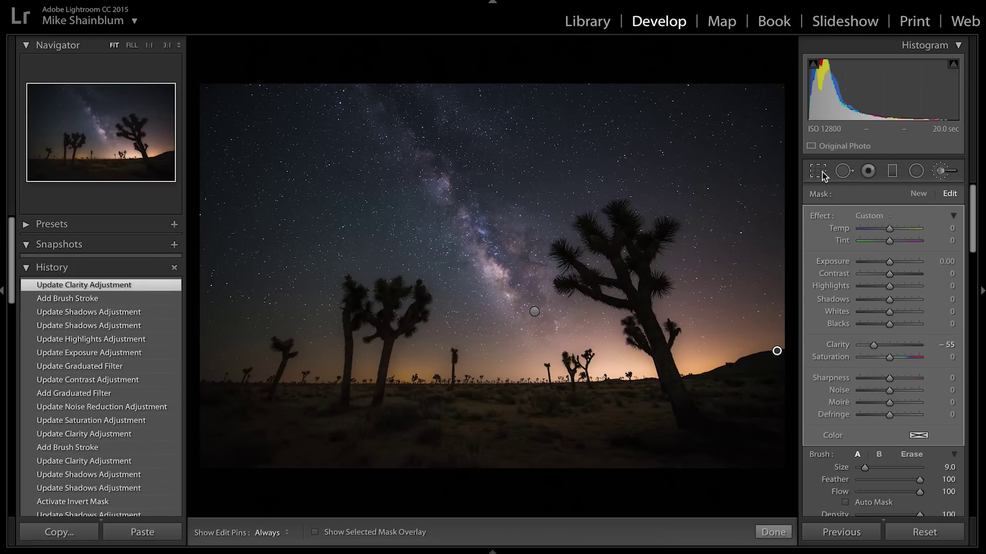
pyautogui.click(842, 172)
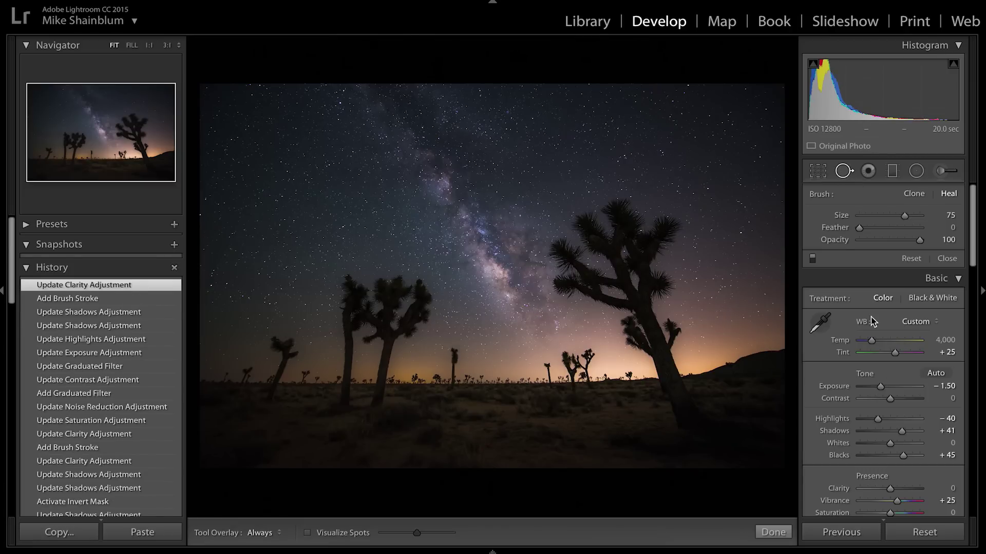
# - Compare the large tree at 1:1 before and after the Clarity edit, then reselect the horizon brush mask
pyautogui.click(844, 171)
pyautogui.click(644, 257)
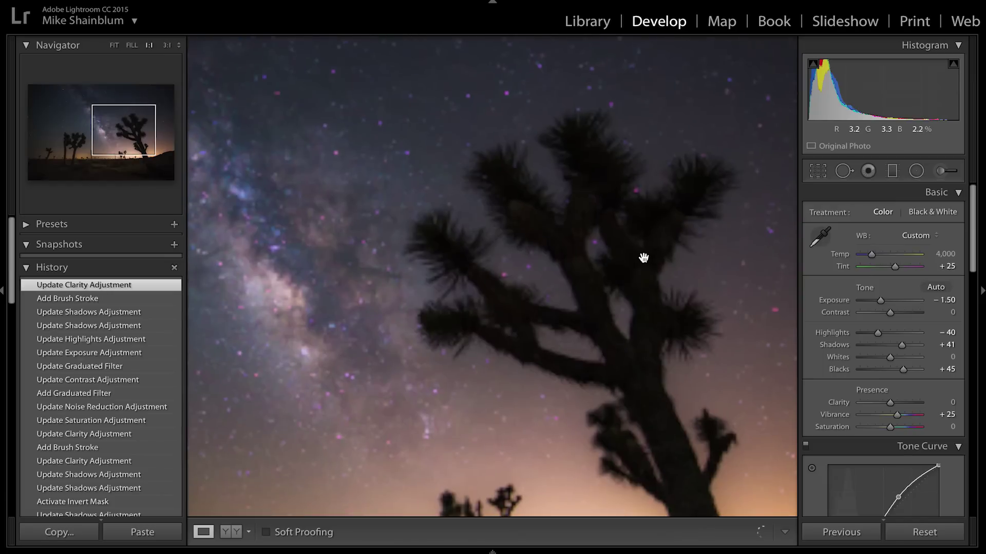
pyautogui.click(127, 298)
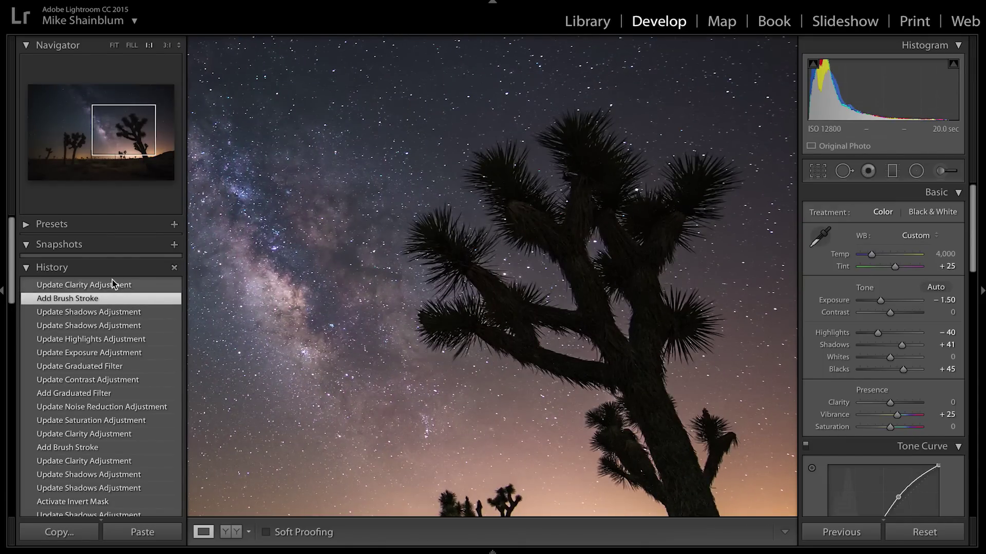
pyautogui.click(112, 285)
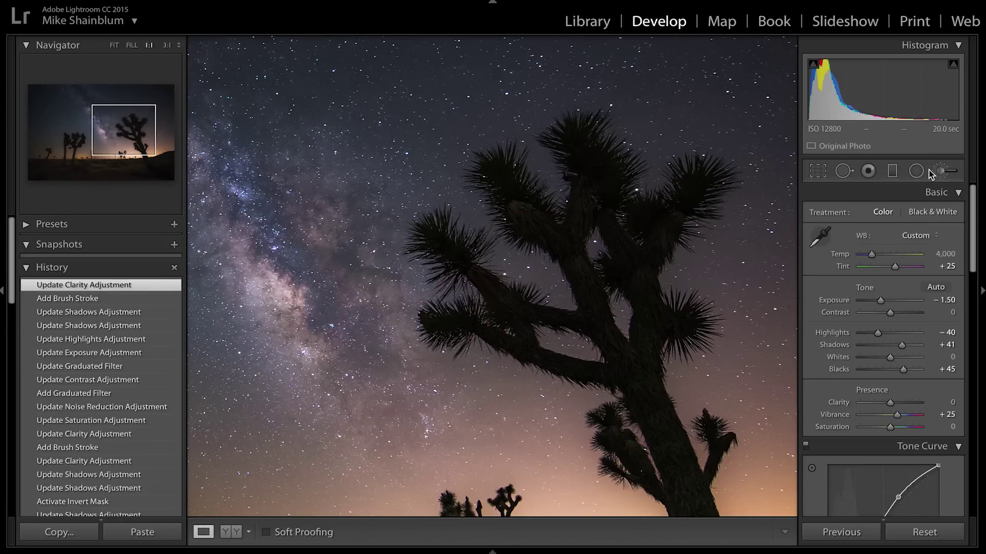
pyautogui.click(726, 271)
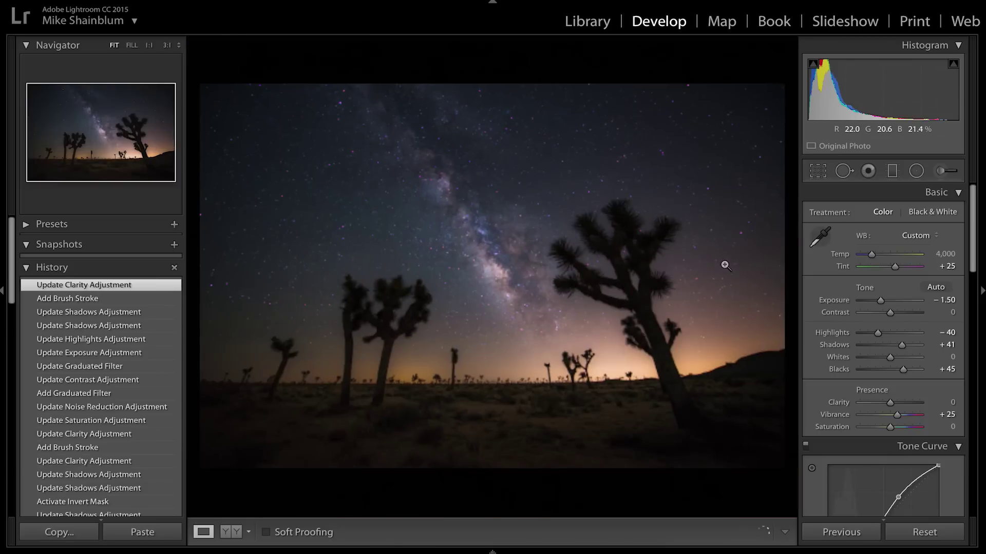
pyautogui.click(943, 171)
pyautogui.click(777, 352)
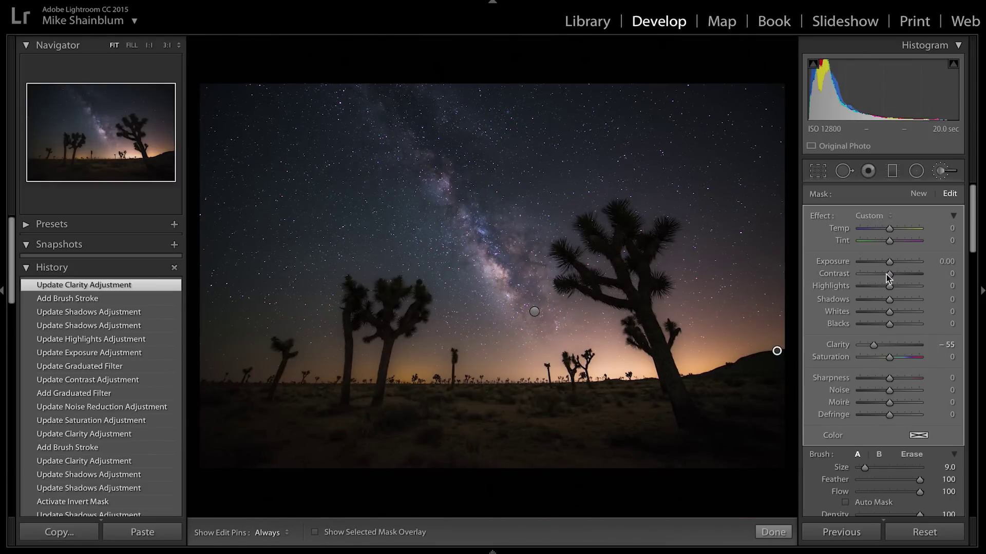
# - Set the horizon brush mask's Clarity to −30, close the brush, and zoom in on the tree and Milky Way
pyautogui.click(949, 344)
pyautogui.write('-30')
pyautogui.press('Return')
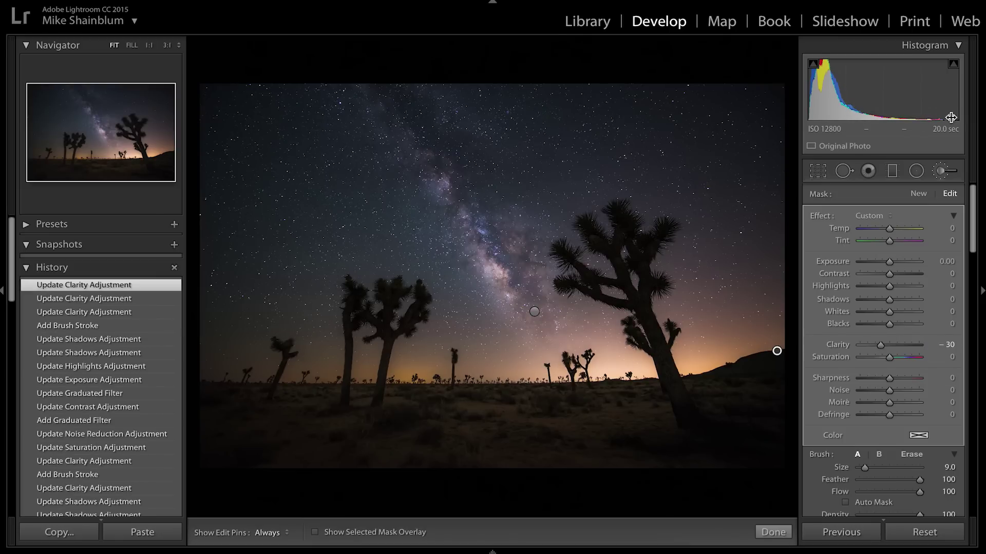
pyautogui.click(939, 175)
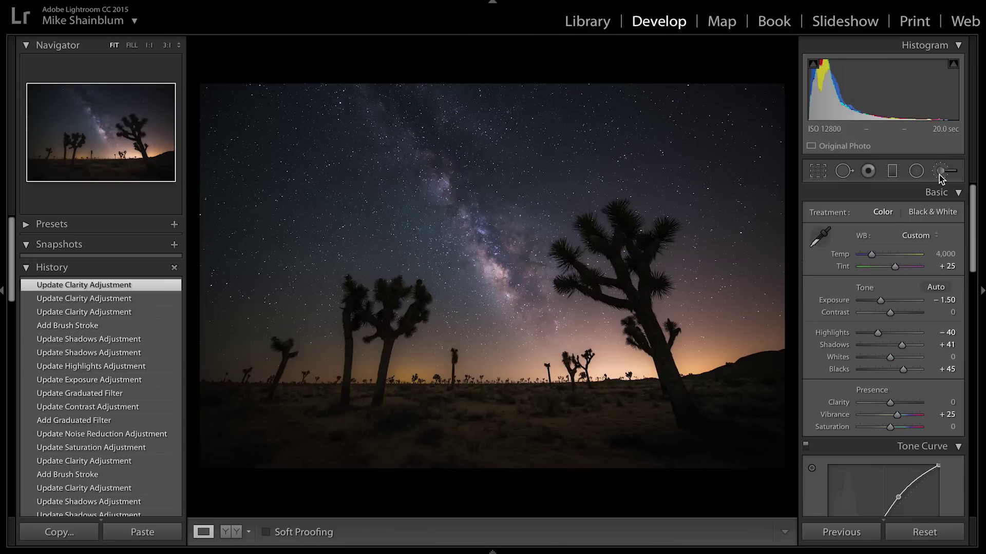
pyautogui.click(939, 174)
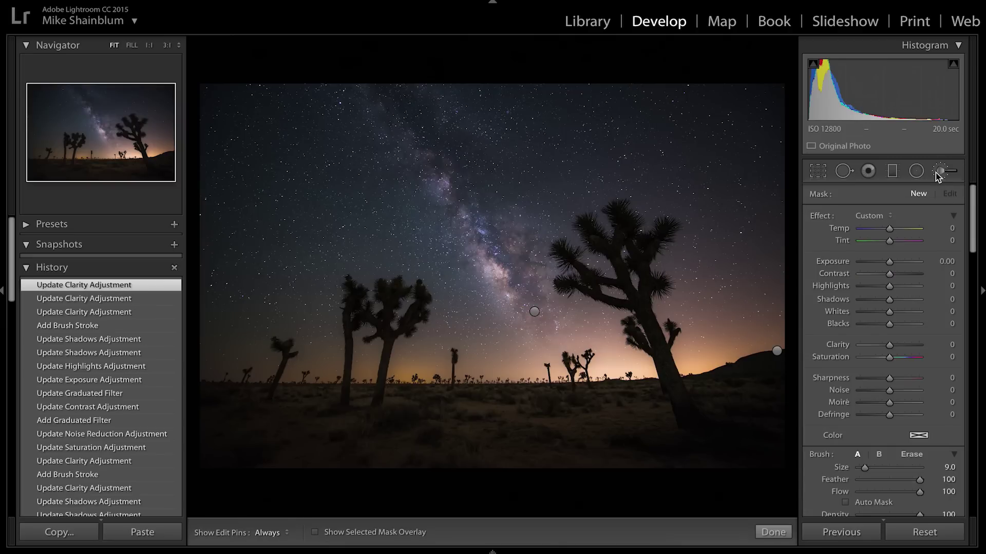
pyautogui.click(935, 173)
pyautogui.click(628, 255)
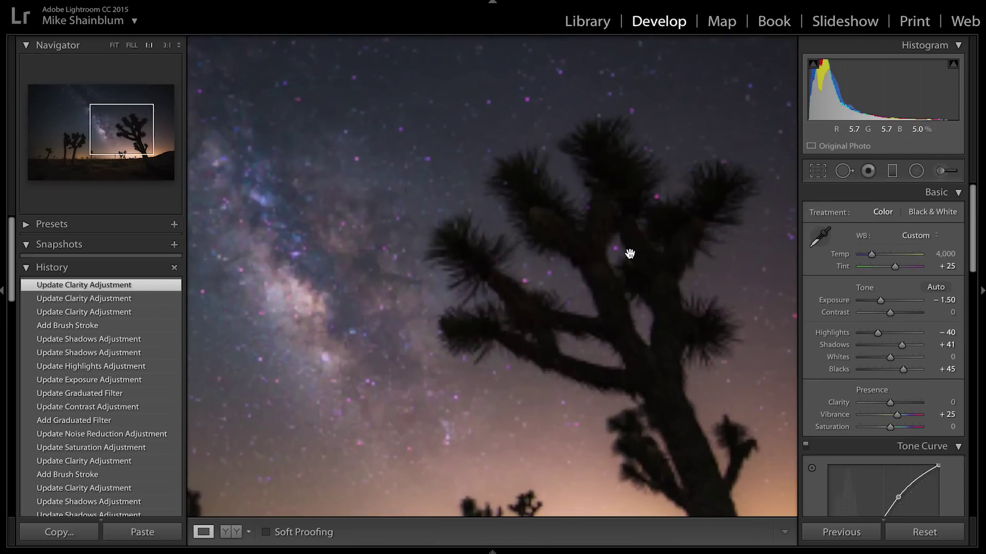
pyautogui.click(504, 313)
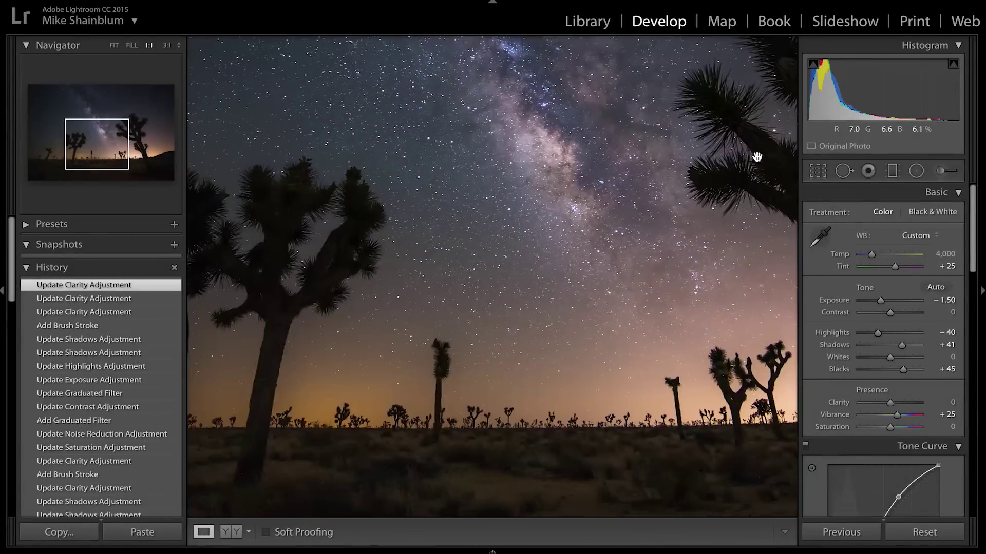
# - Pan the Milky Way at 1:1, fit the view, compare against Import, then restore the latest edit
pyautogui.moveTo(576, 140); pyautogui.dragTo(664, 338)
pyautogui.click(664, 337)
pyautogui.scroll(-10, 141, 408)
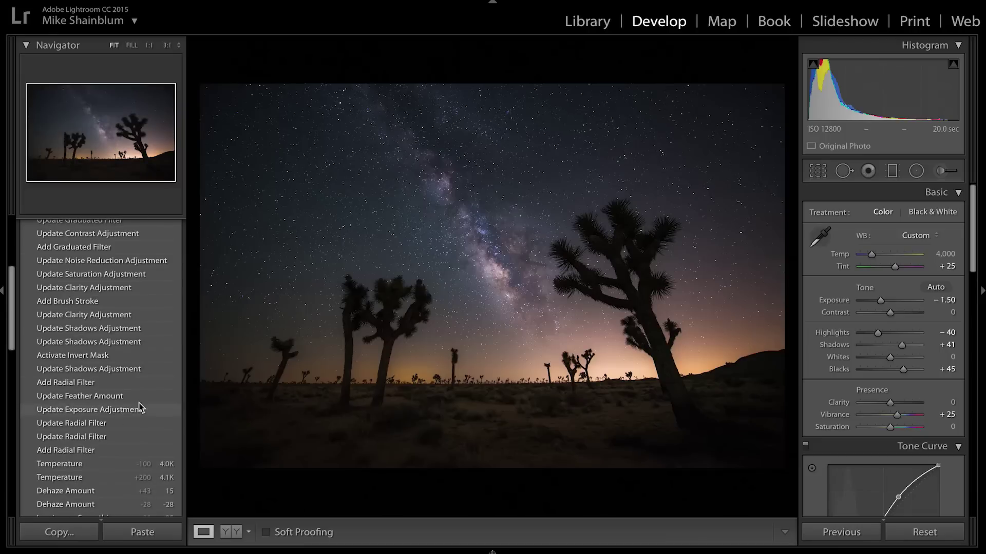
pyautogui.scroll(-10, 141, 408)
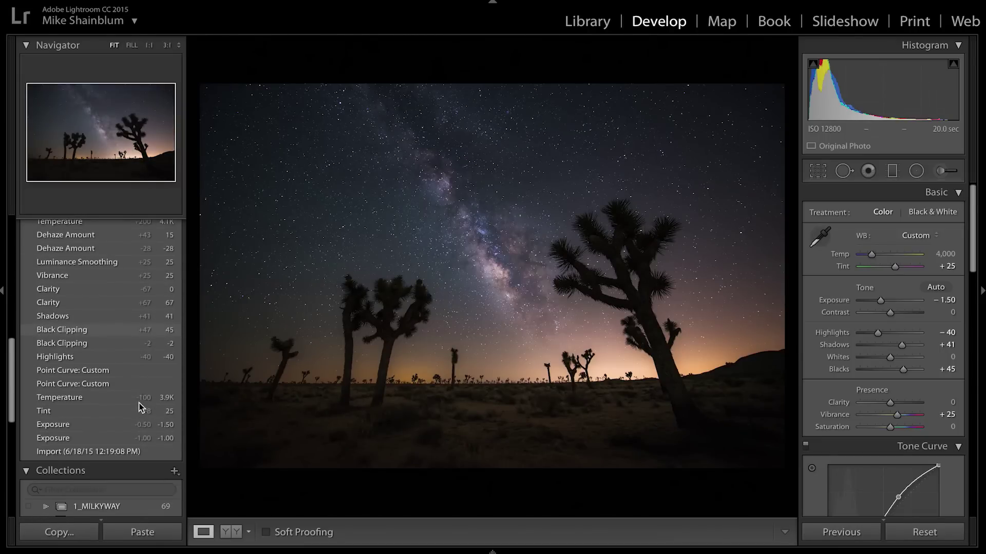
pyautogui.click(117, 388)
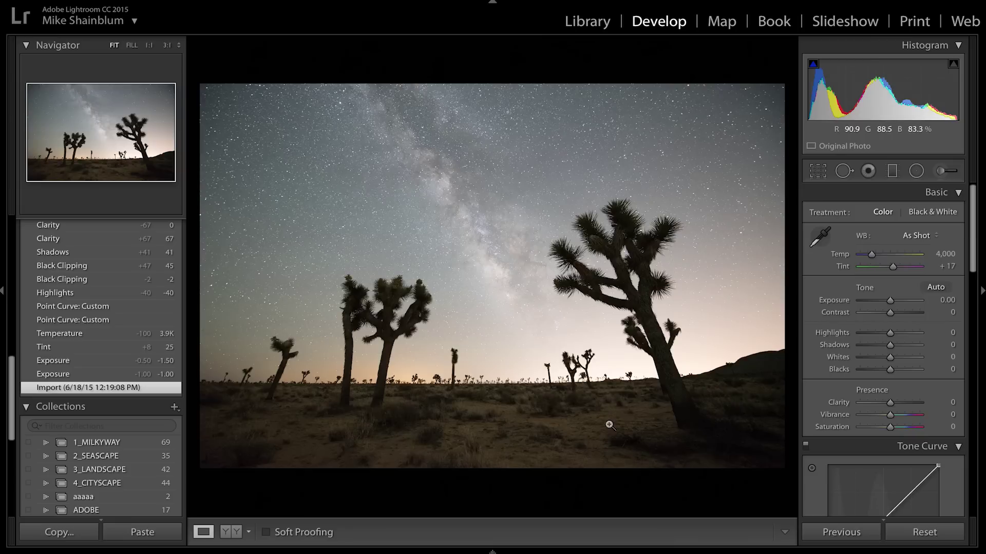
pyautogui.scroll(15, 131, 374)
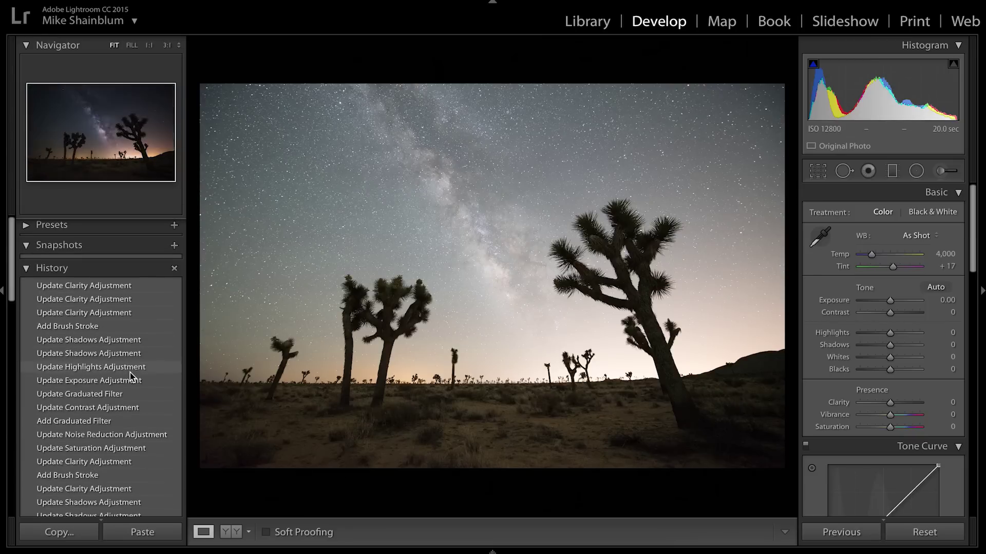
pyautogui.click(129, 285)
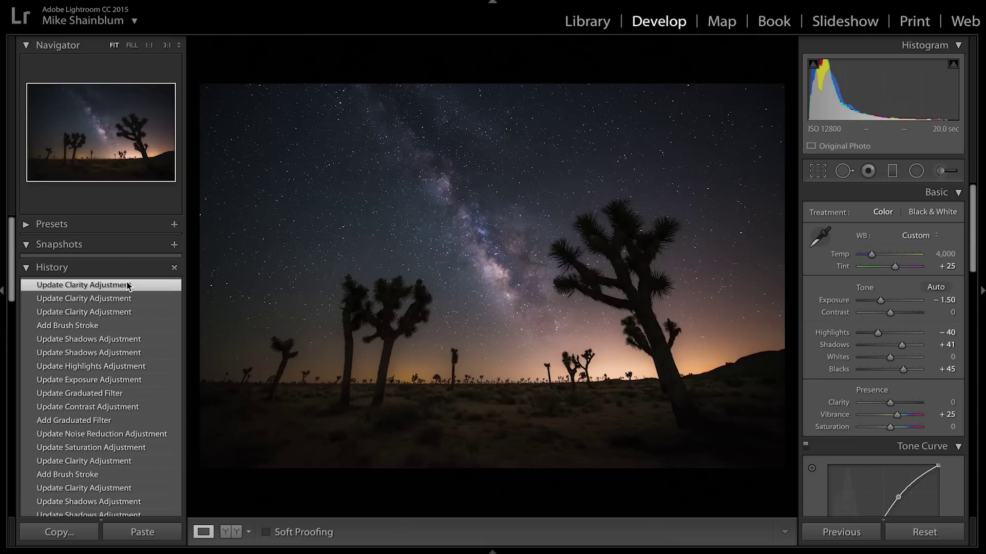